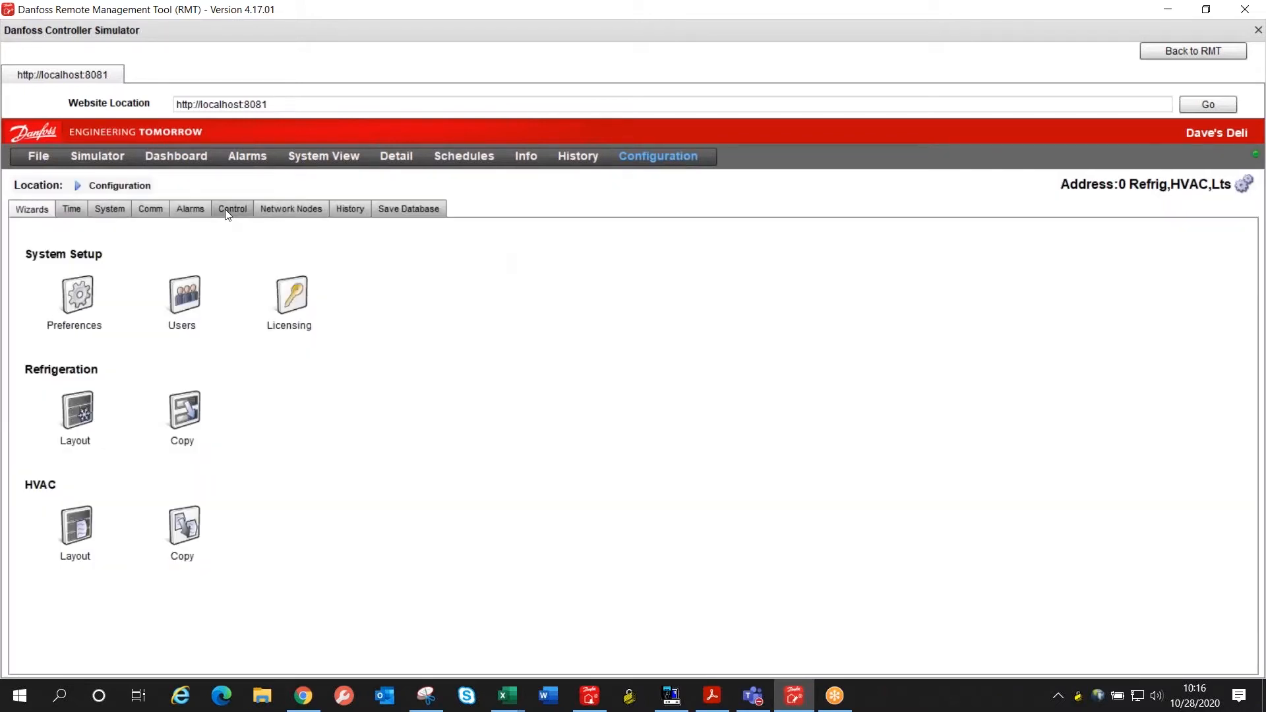
# Step: Create a new calculation, Ca-01, in the miscellaneous control configuration
pyautogui.click(227, 209)
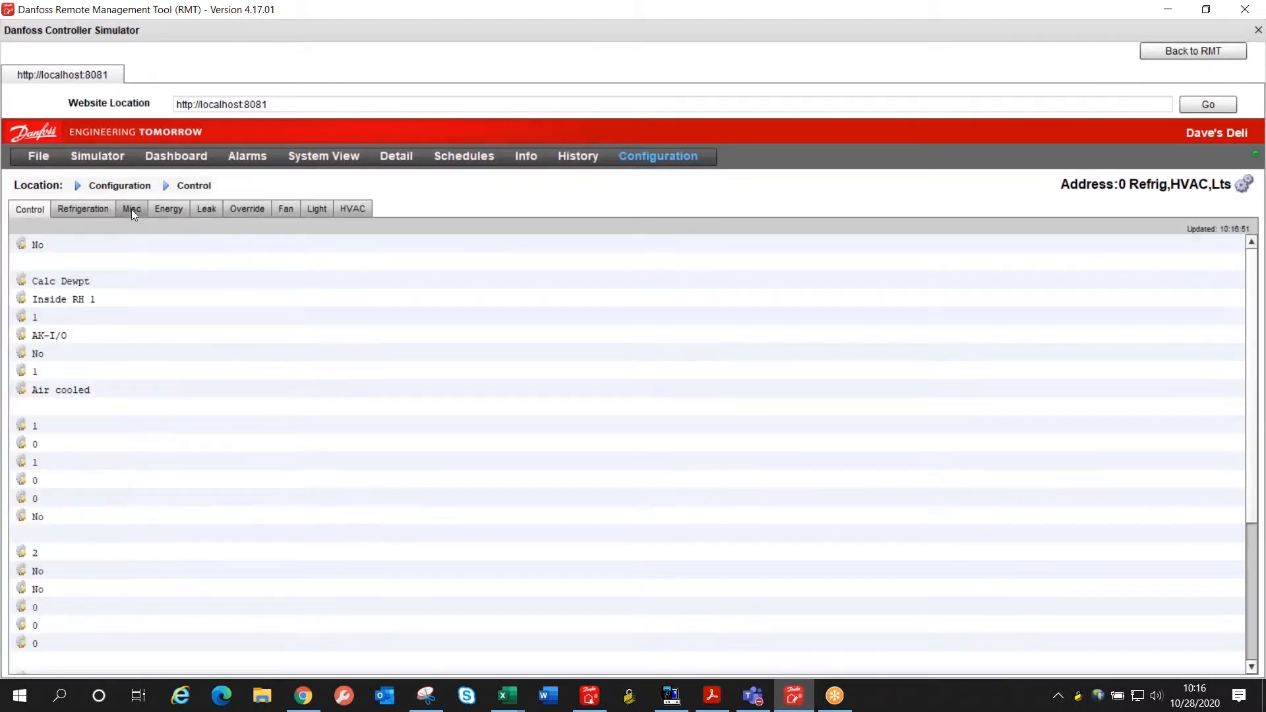
pyautogui.click(132, 208)
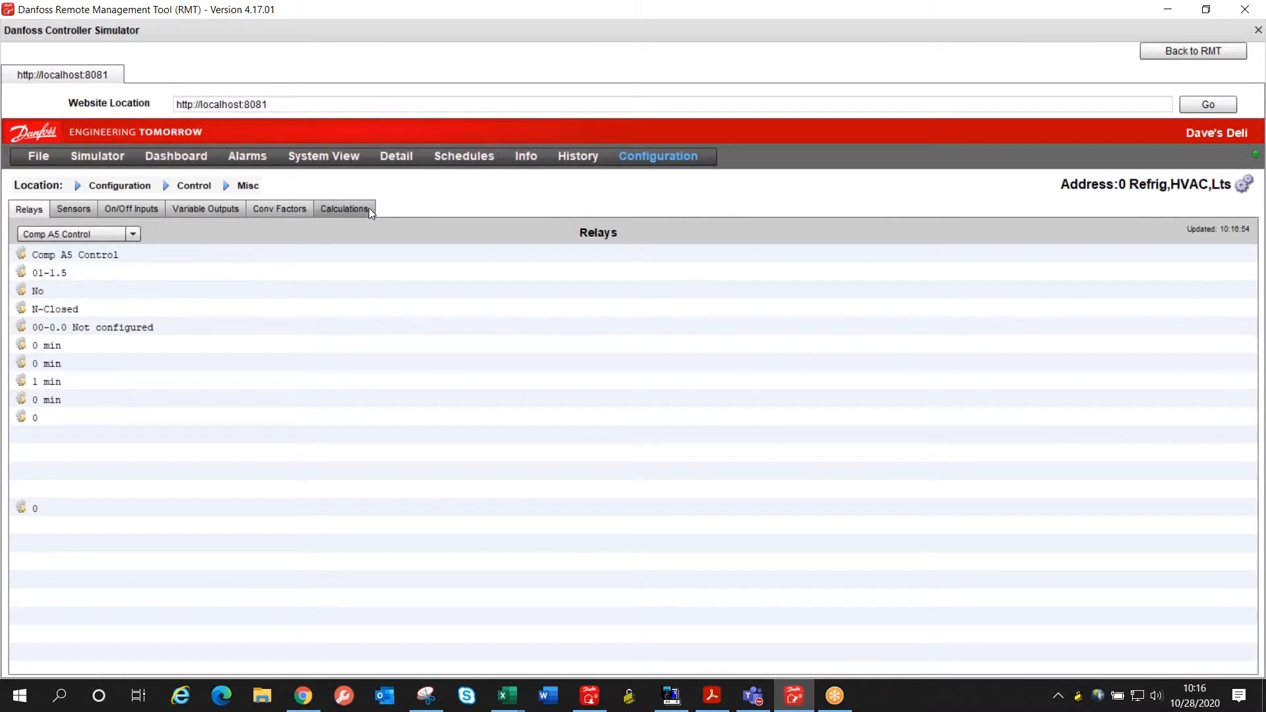
pyautogui.click(366, 208)
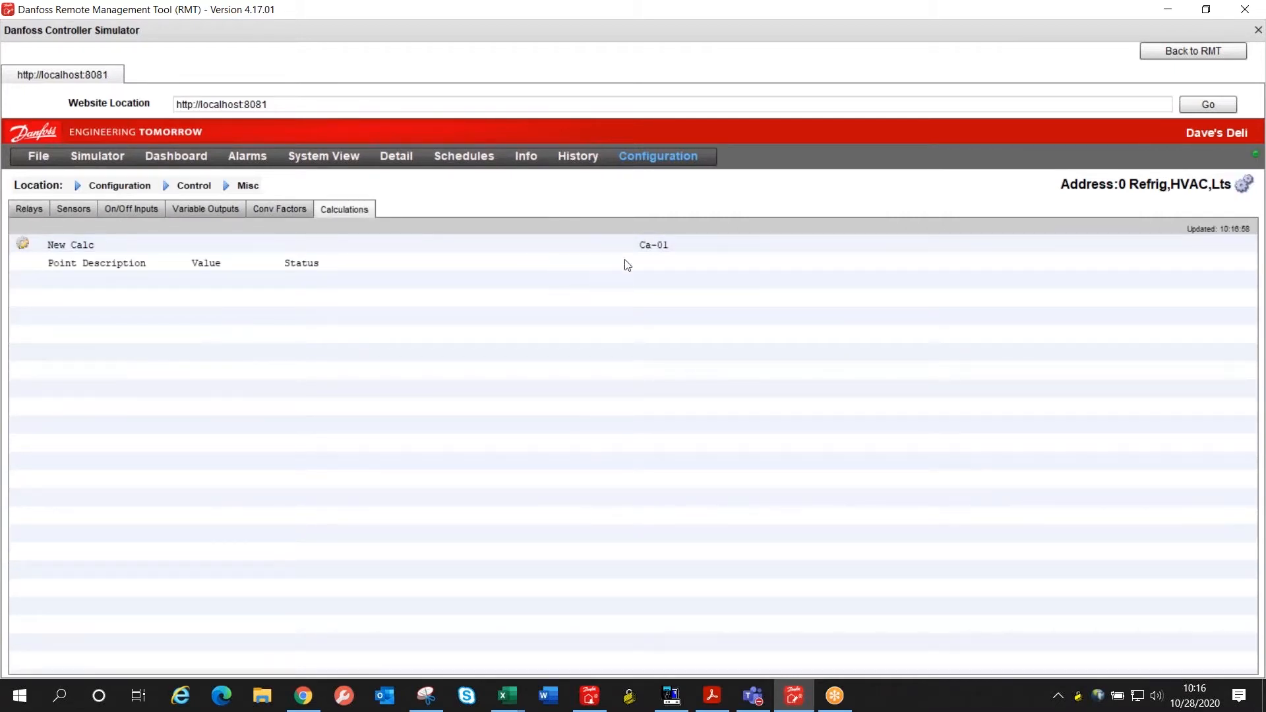
pyautogui.click(658, 245)
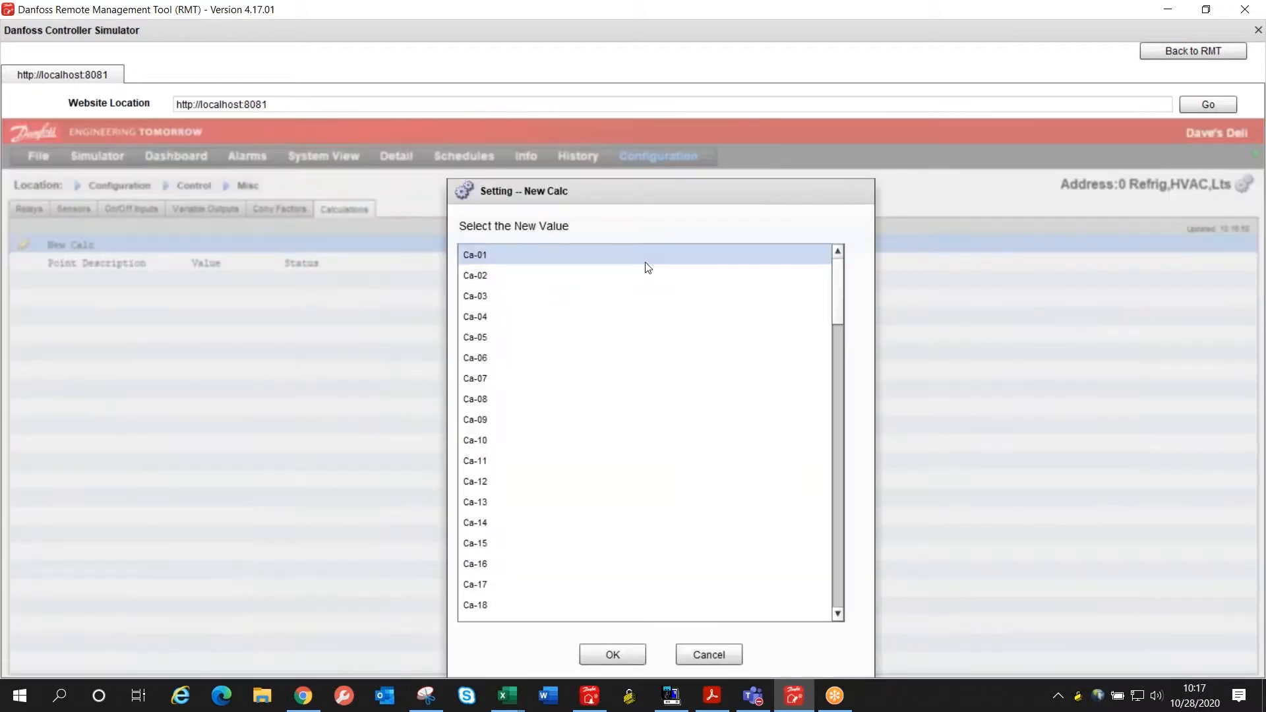
pyautogui.click(613, 654)
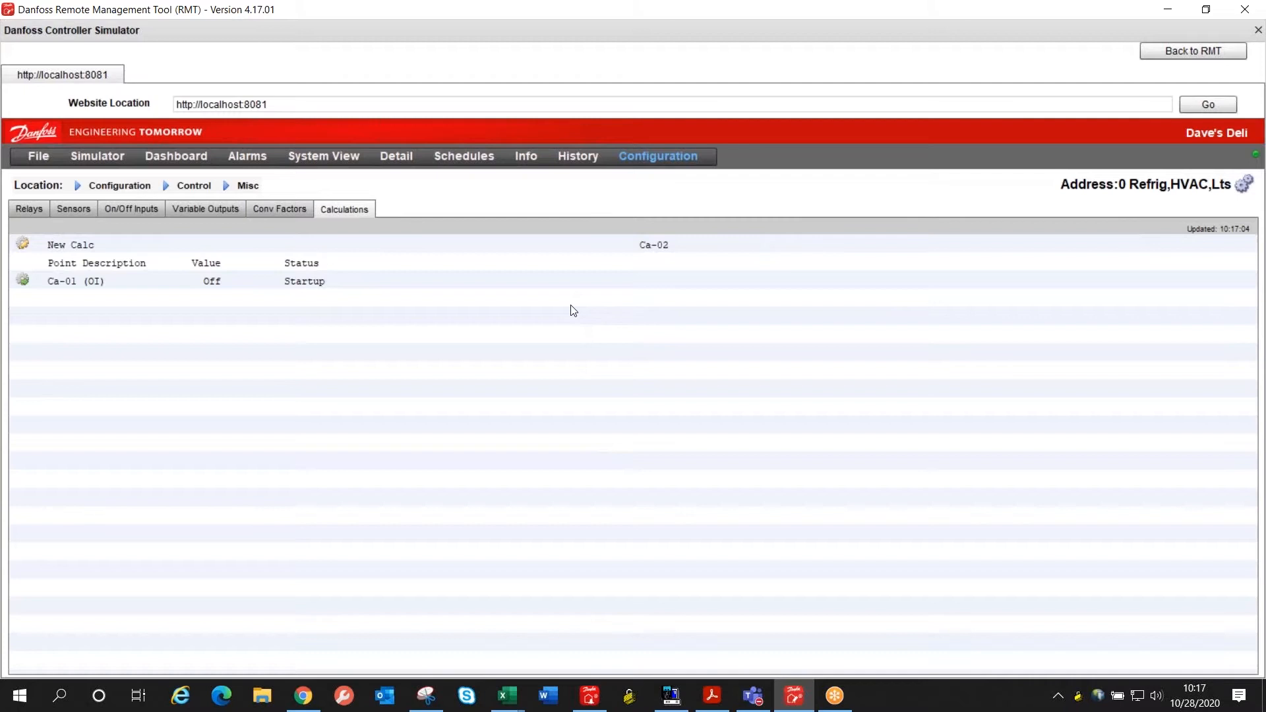
# Step: Open calculation Ca-01 and set its units to SI
pyautogui.click(259, 283)
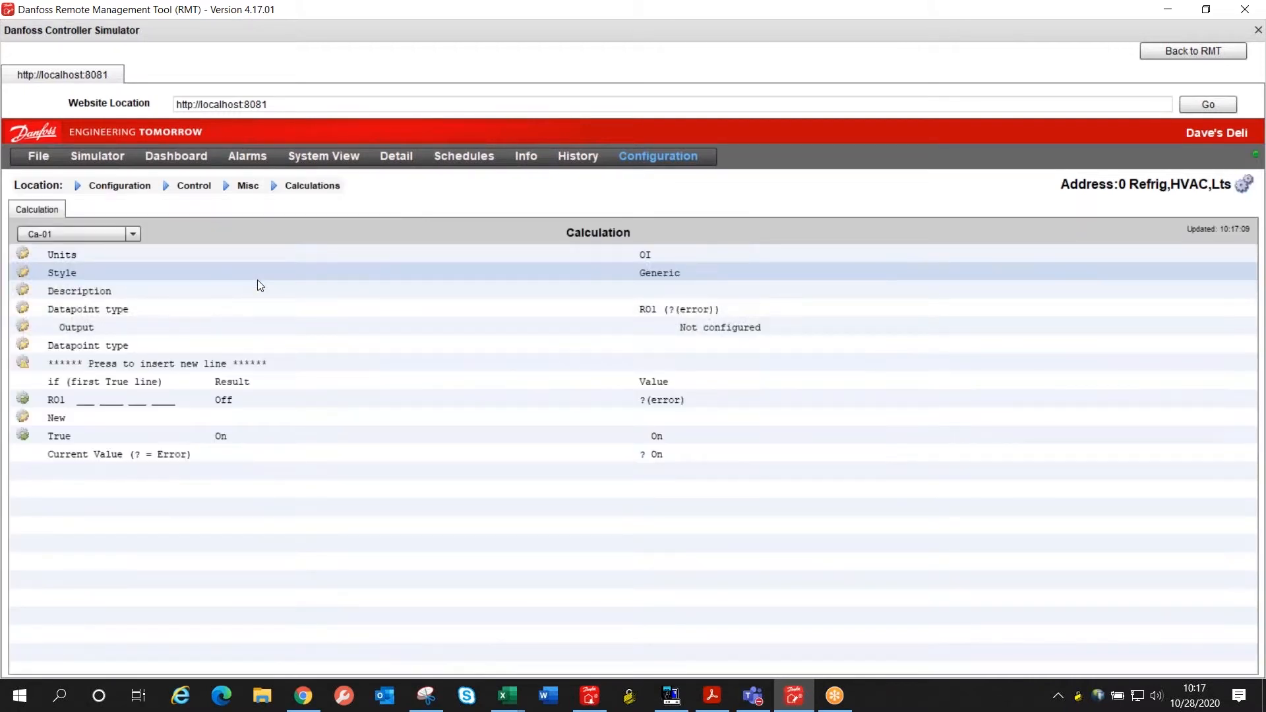
pyautogui.click(677, 257)
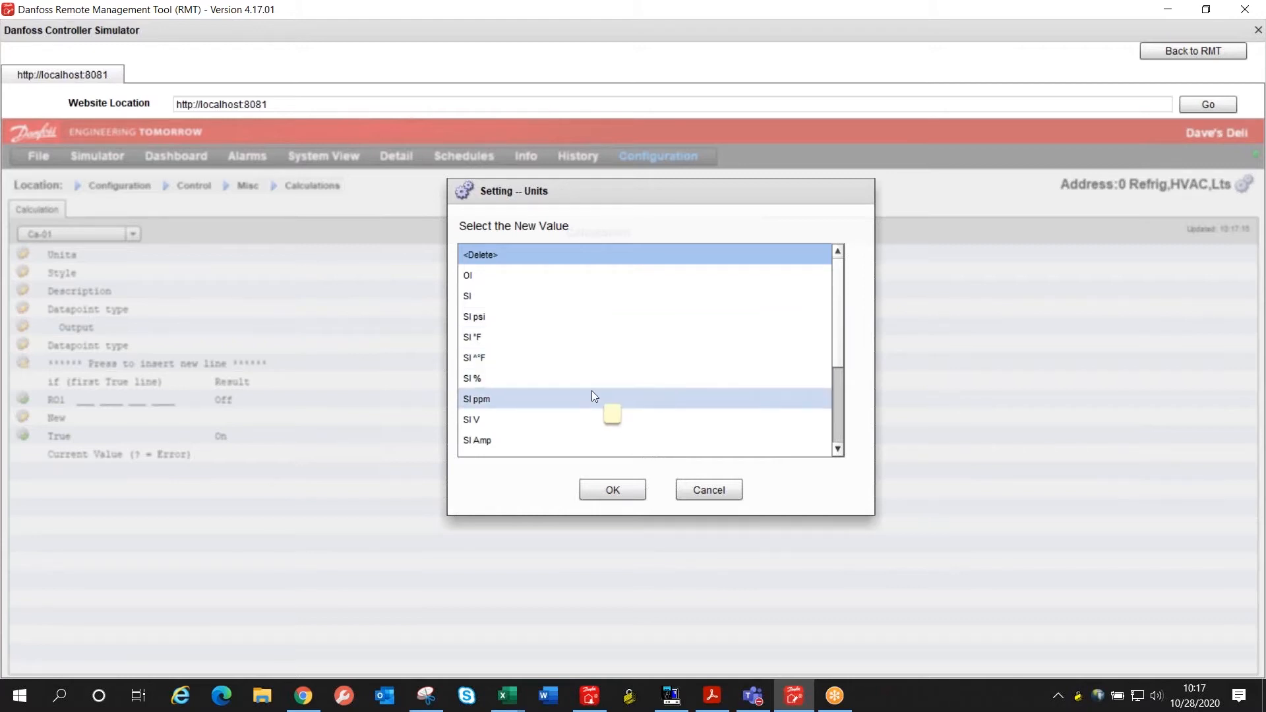
pyautogui.scroll(-2, 593, 415)
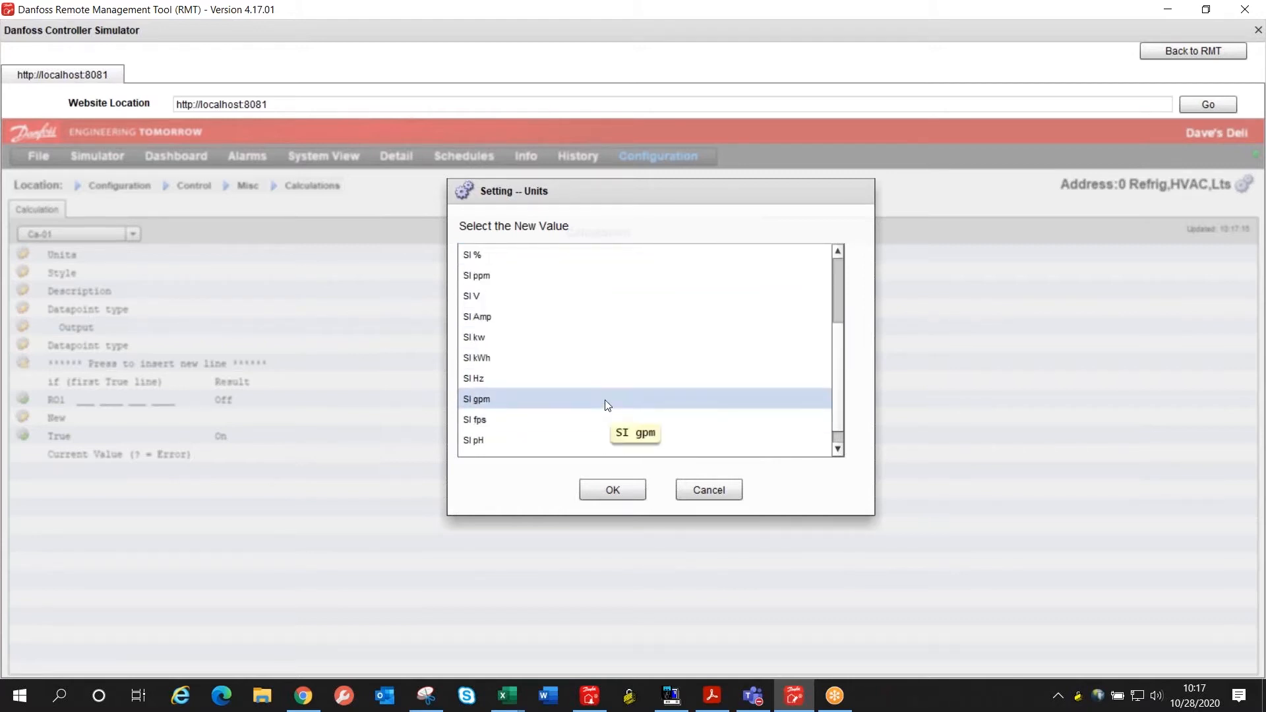
pyautogui.scroll(-1, 619, 393)
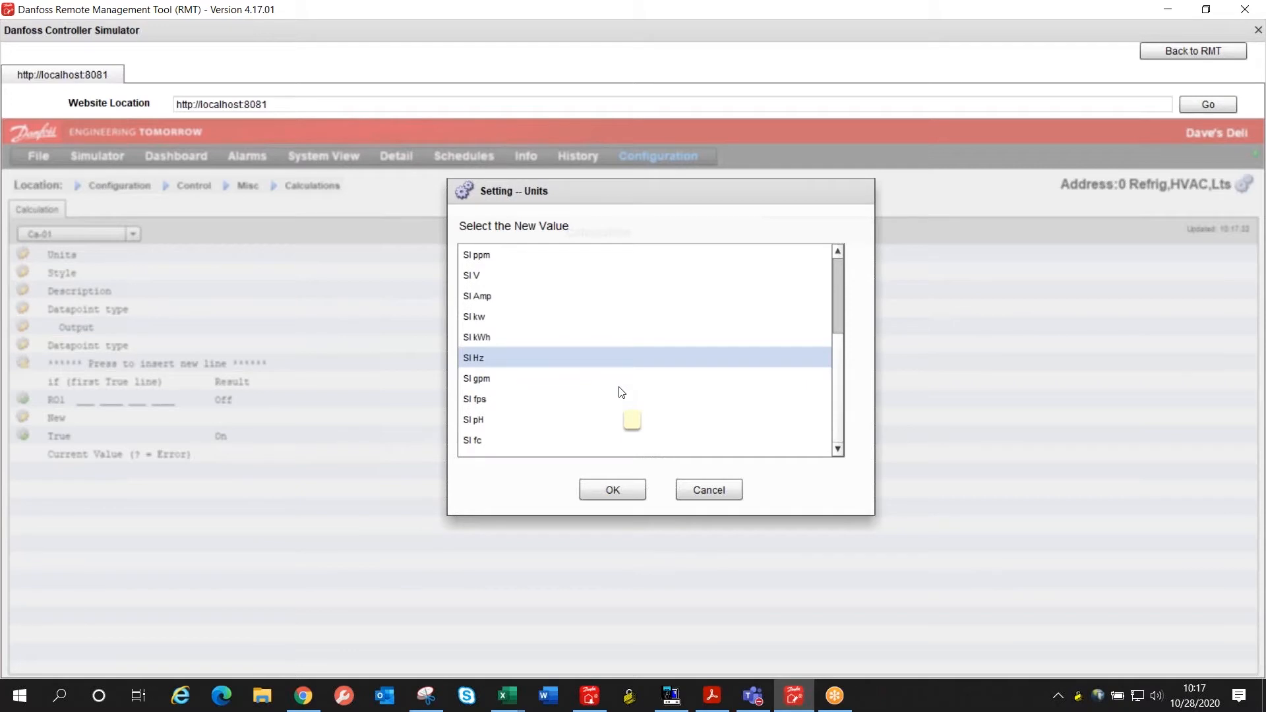
pyautogui.scroll(2, 621, 393)
pyautogui.scroll(1, 621, 393)
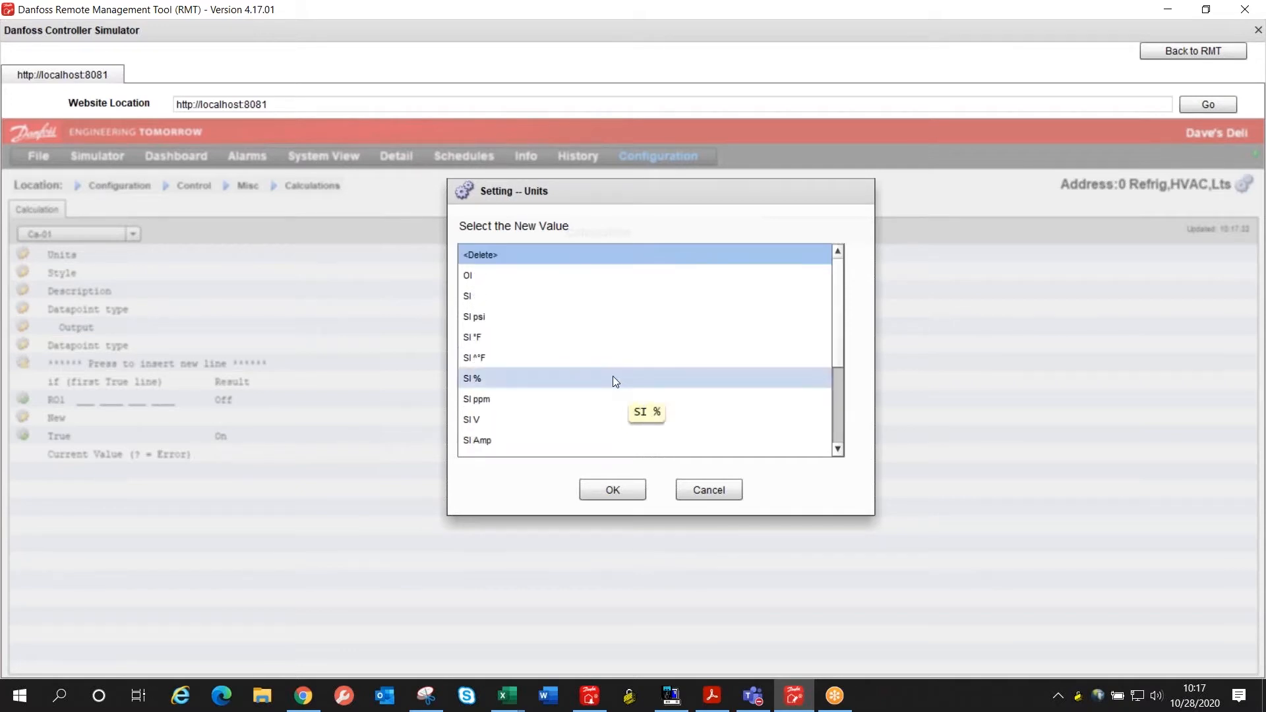
pyautogui.click(583, 297)
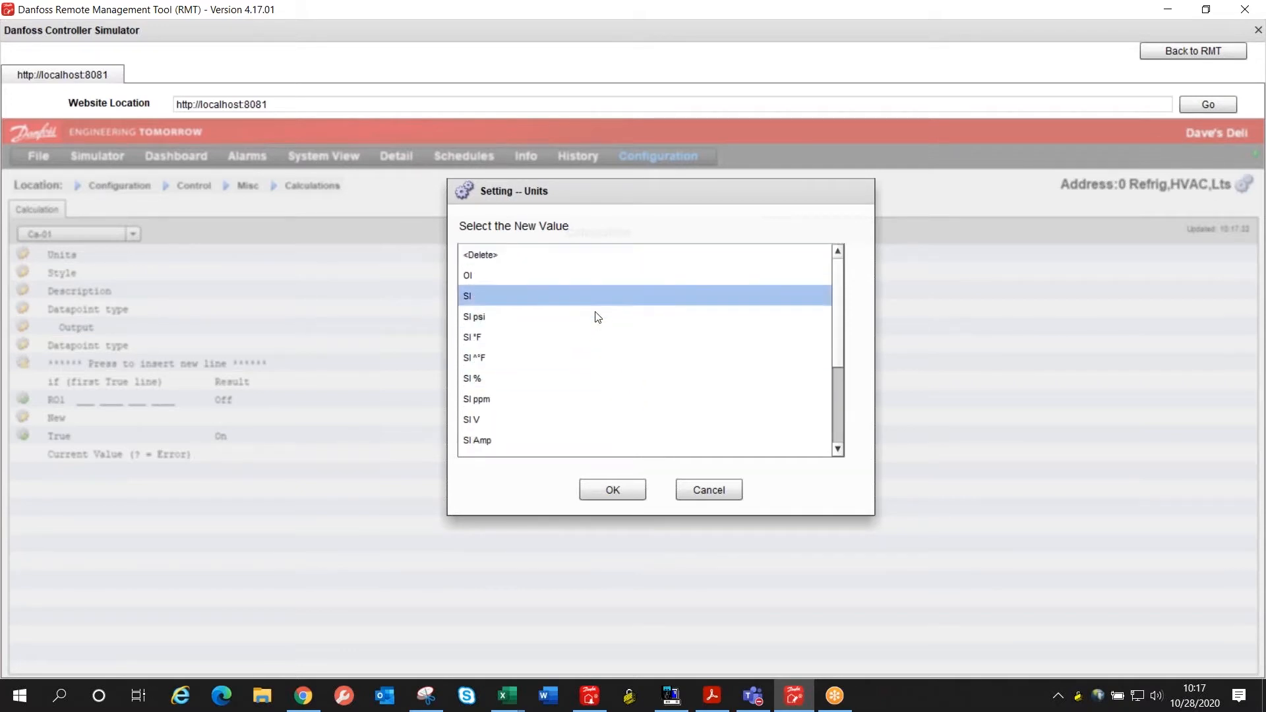
pyautogui.click(623, 489)
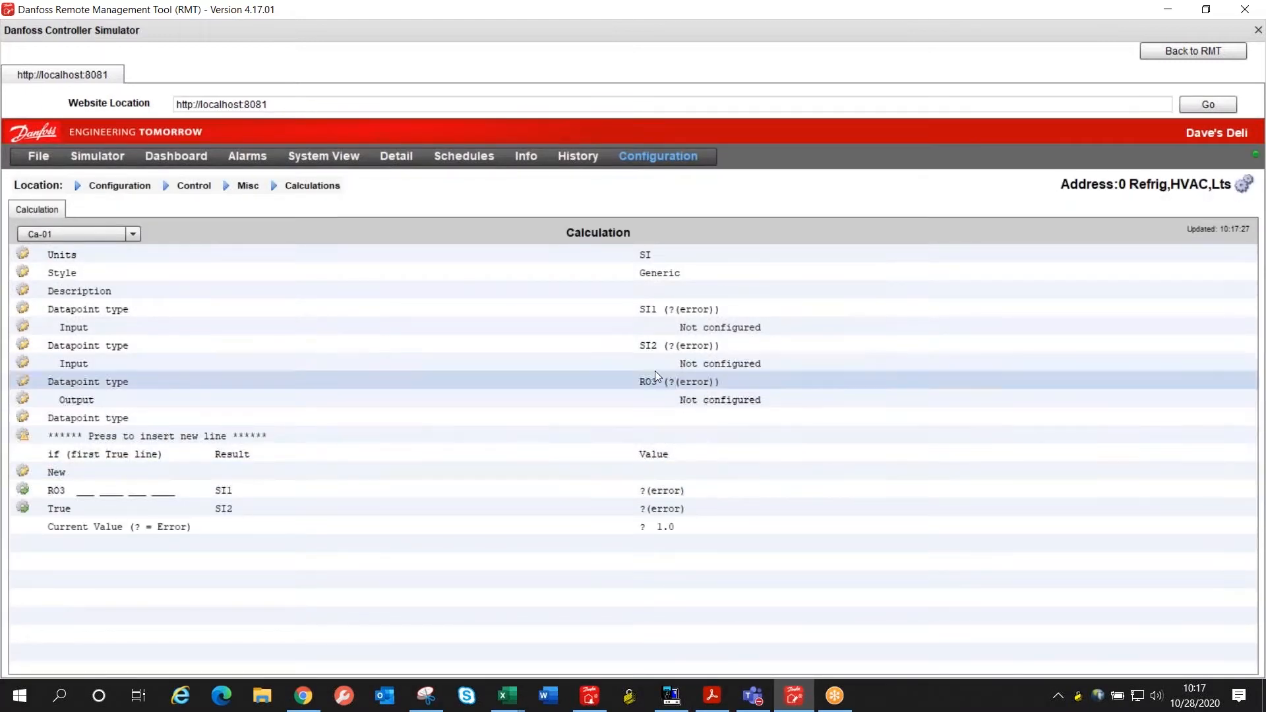
# Step: Set the calculation's description to "Sales Dimmer A"
pyautogui.click(712, 296)
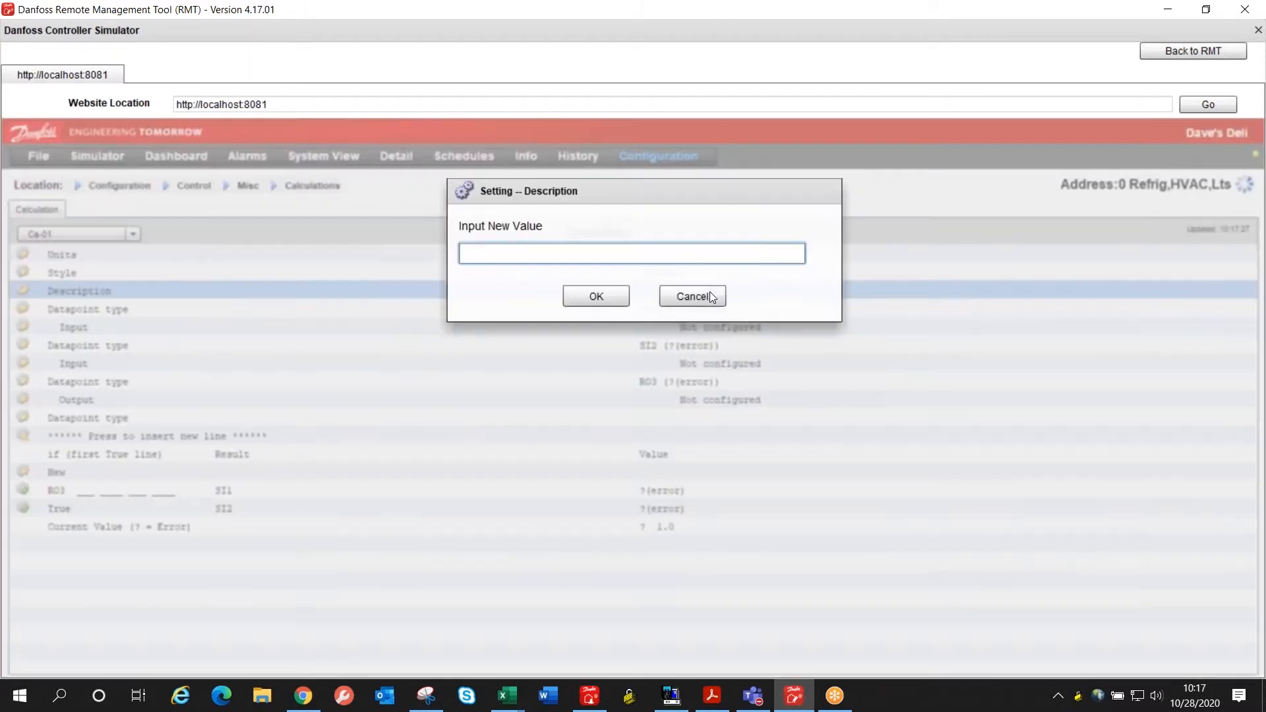
pyautogui.write('Sales ')
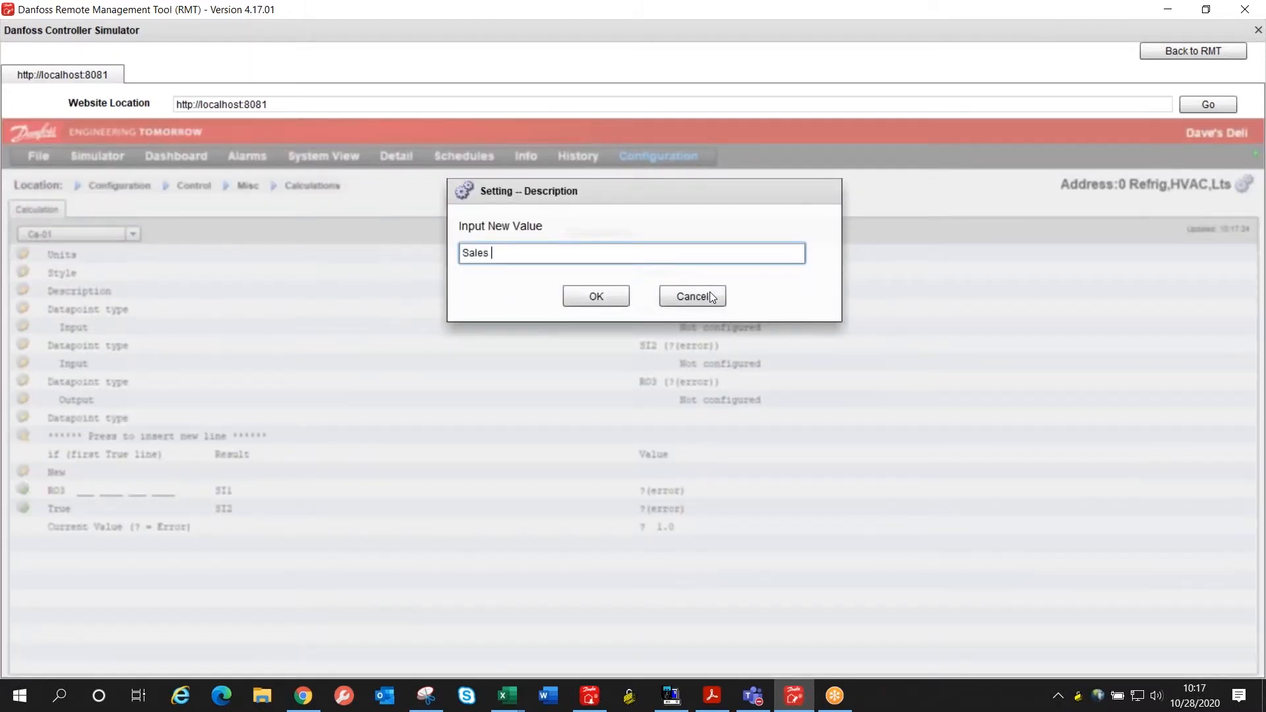
pyautogui.write('Dimmer A')
pyautogui.press('Return')
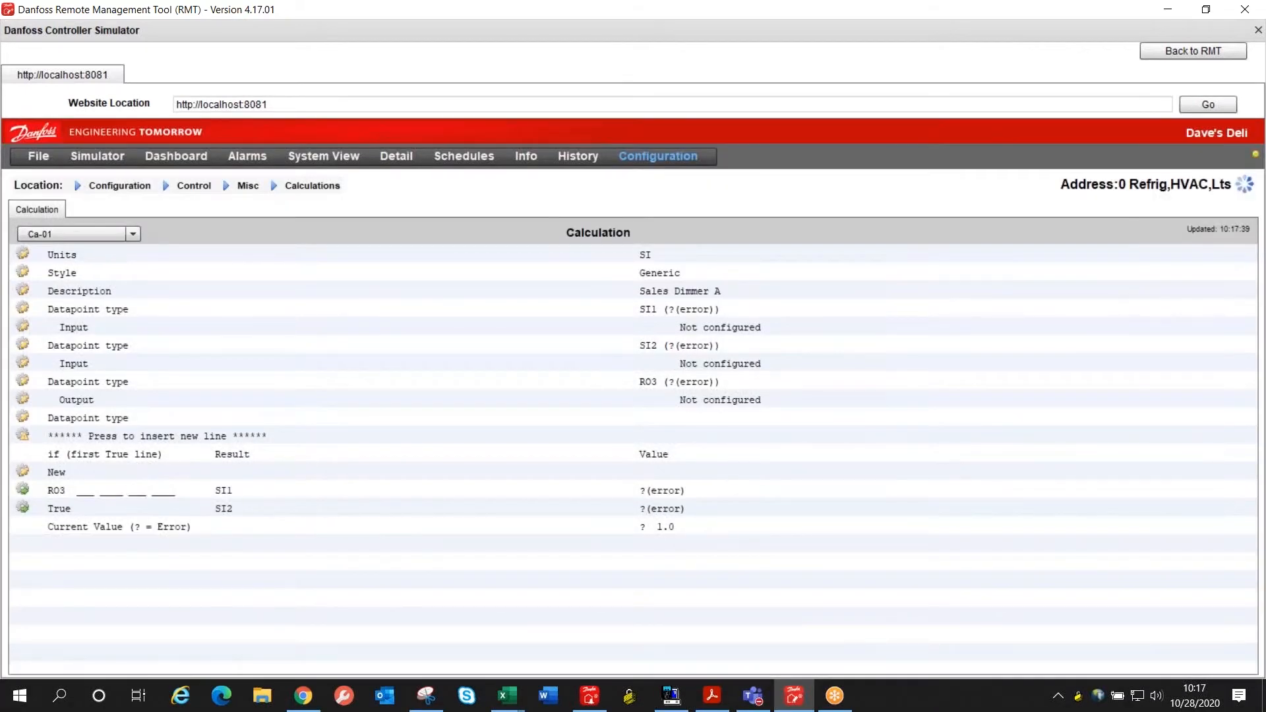
# Step: Change the first datapoint's type to Schedule
pyautogui.click(710, 307)
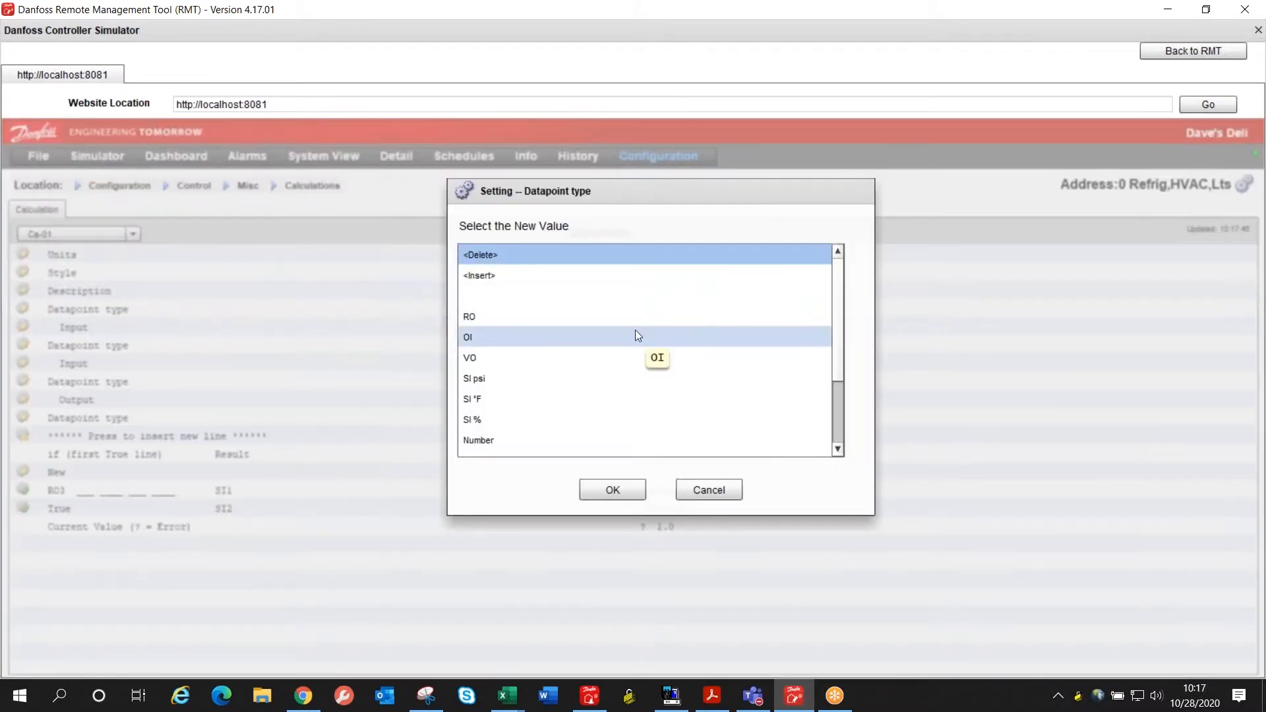
pyautogui.scroll(-2, 635, 333)
pyautogui.click(512, 441)
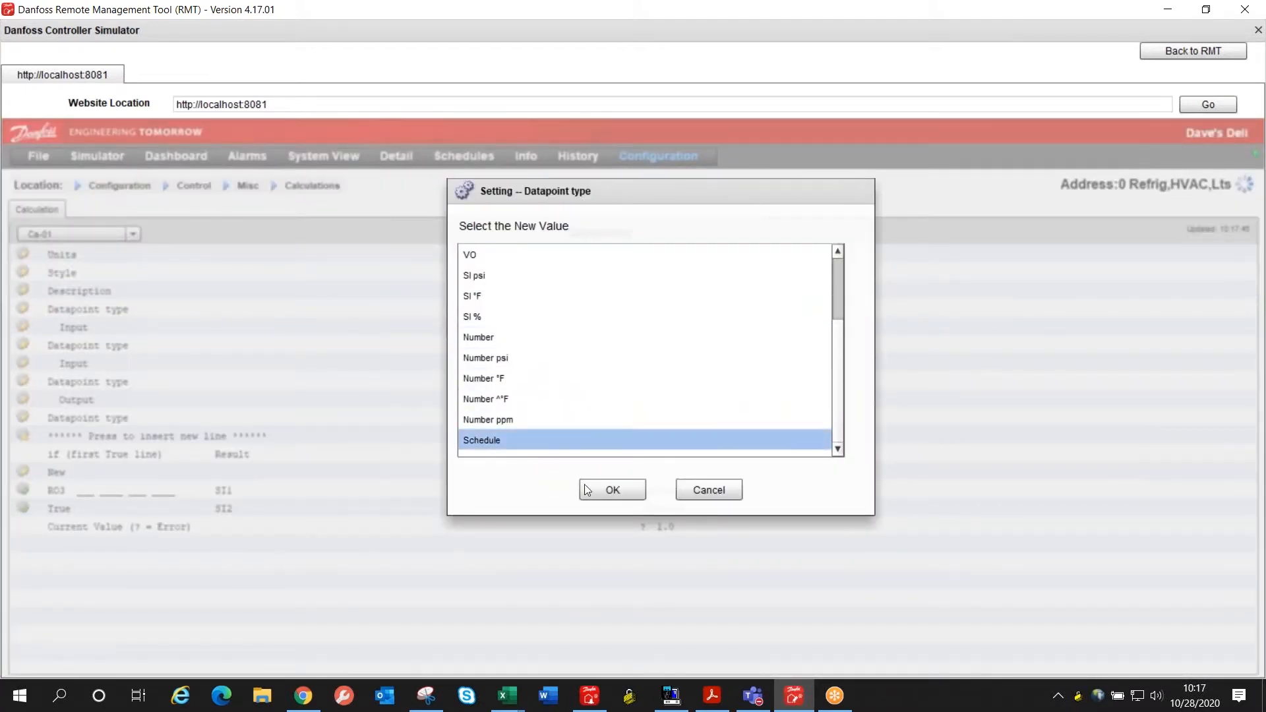
pyautogui.click(608, 491)
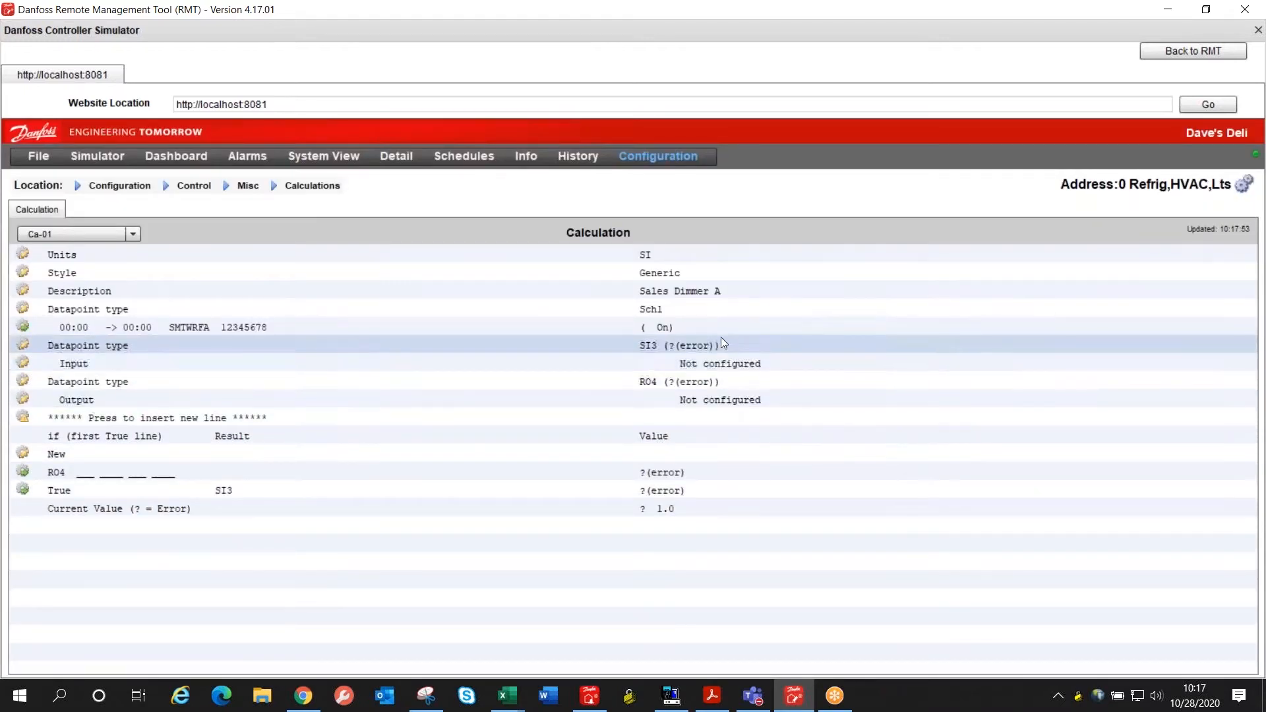
# Step: Open the schedule datapoint's settings and set its From time to 07:00
pyautogui.click(662, 337)
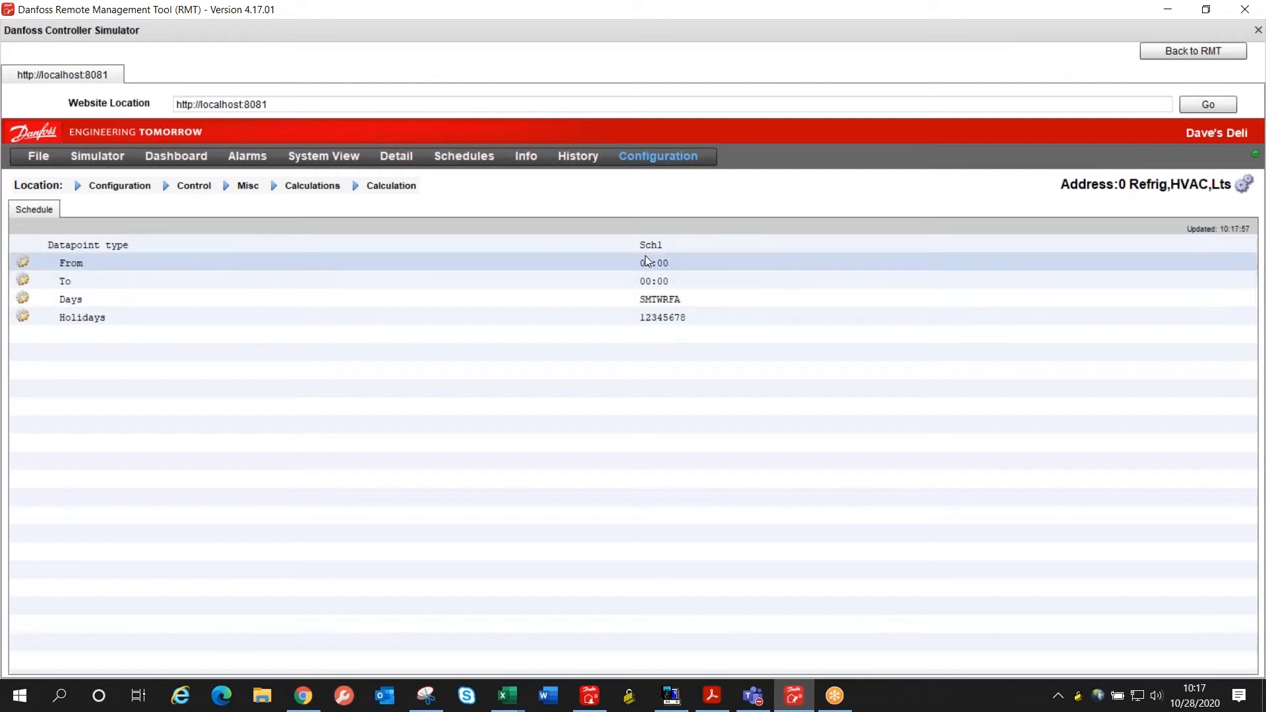
pyautogui.click(676, 261)
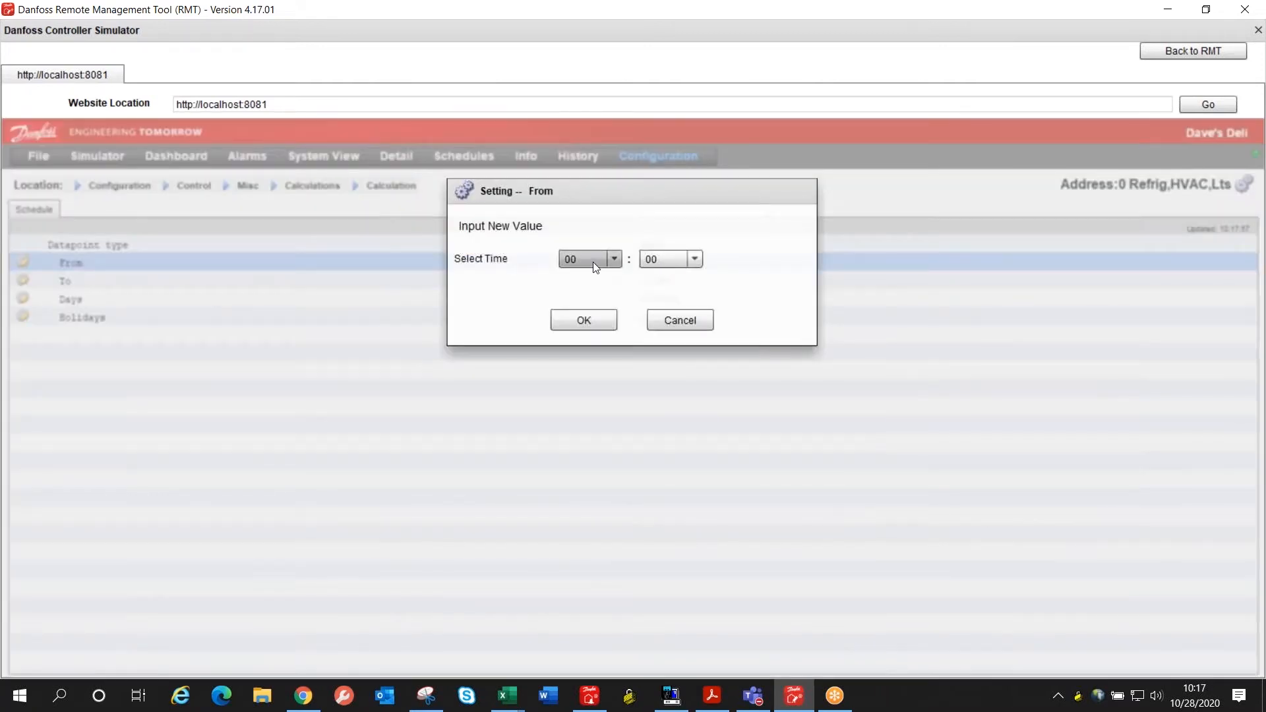
pyautogui.click(592, 259)
pyautogui.scroll(-2, 594, 328)
pyautogui.scroll(1, 592, 327)
pyautogui.click(588, 300)
pyautogui.click(580, 317)
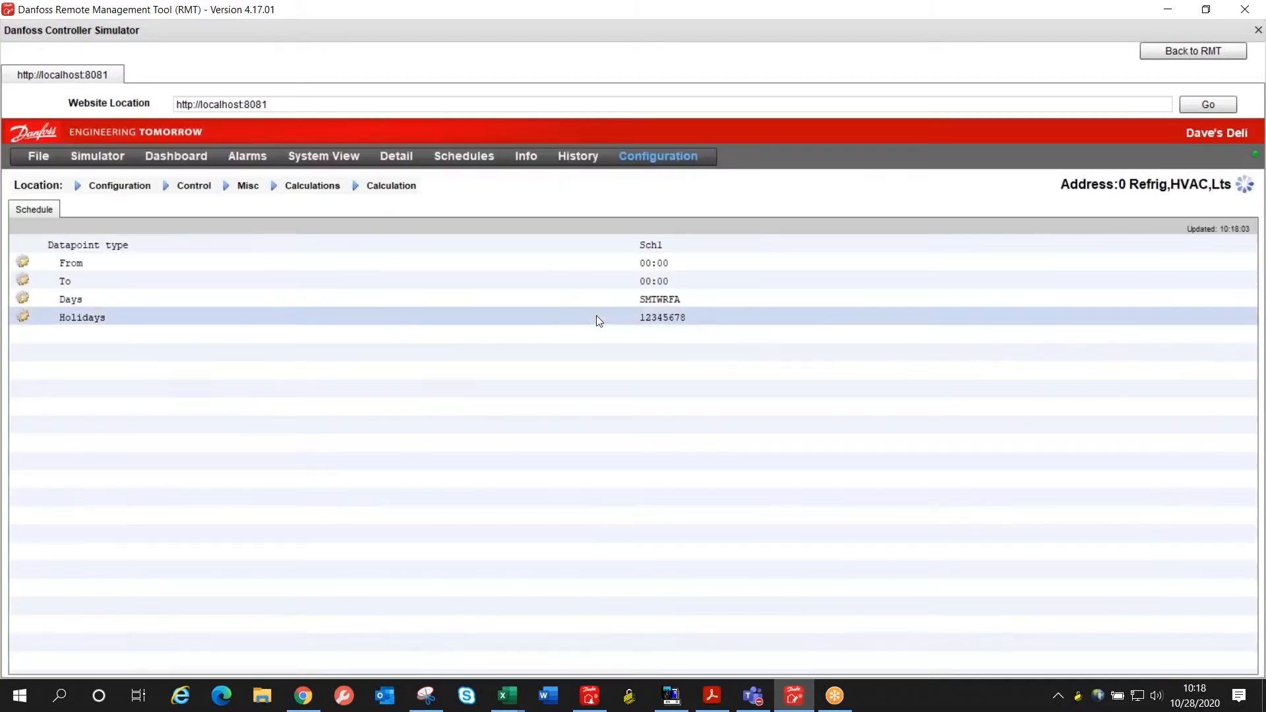
# Step: Set the schedule's To time to 22:00 and return to the Ca-01 calculation
pyautogui.click(693, 279)
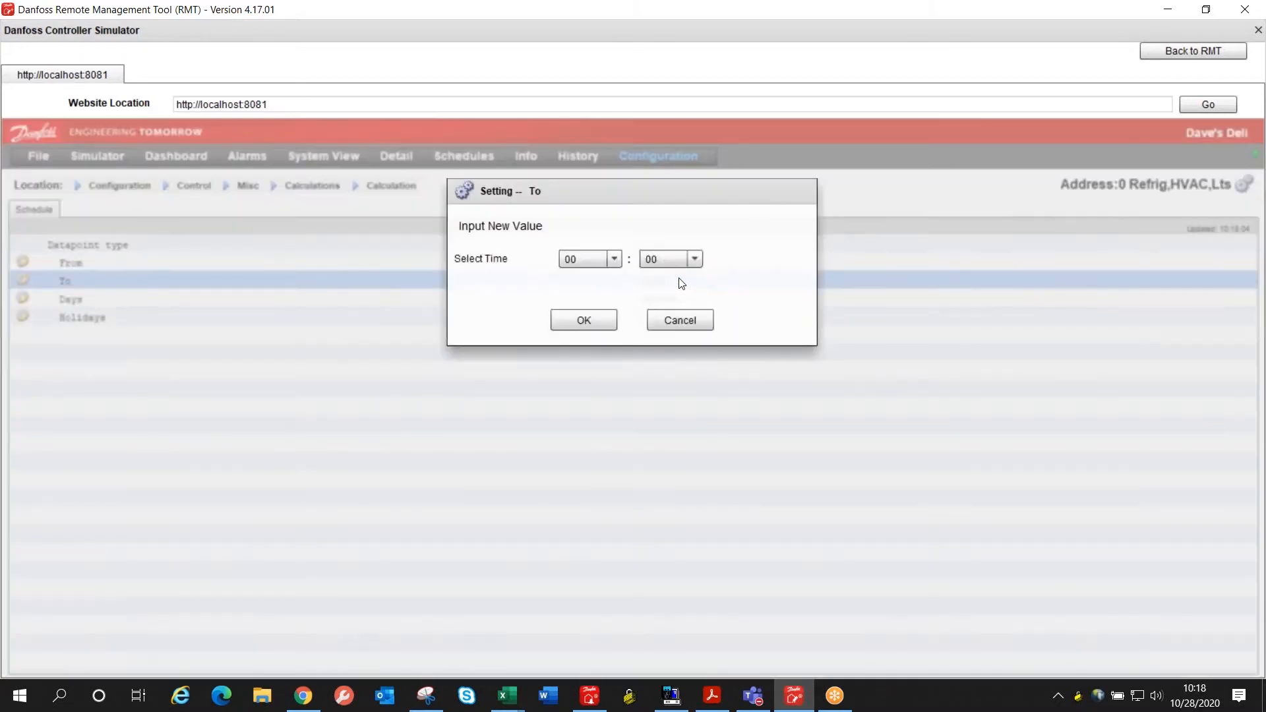
pyautogui.click(596, 257)
pyautogui.scroll(-1, 591, 328)
pyautogui.scroll(-3, 592, 333)
pyautogui.scroll(-1, 591, 333)
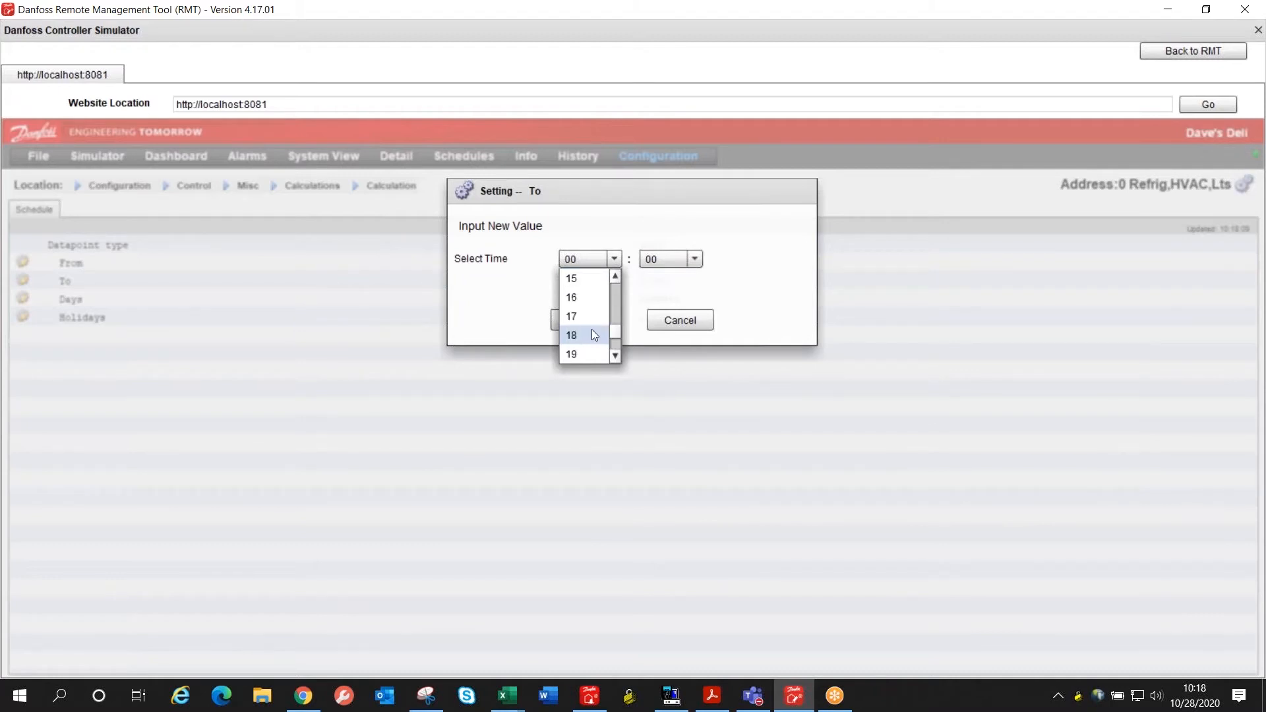
pyautogui.click(579, 354)
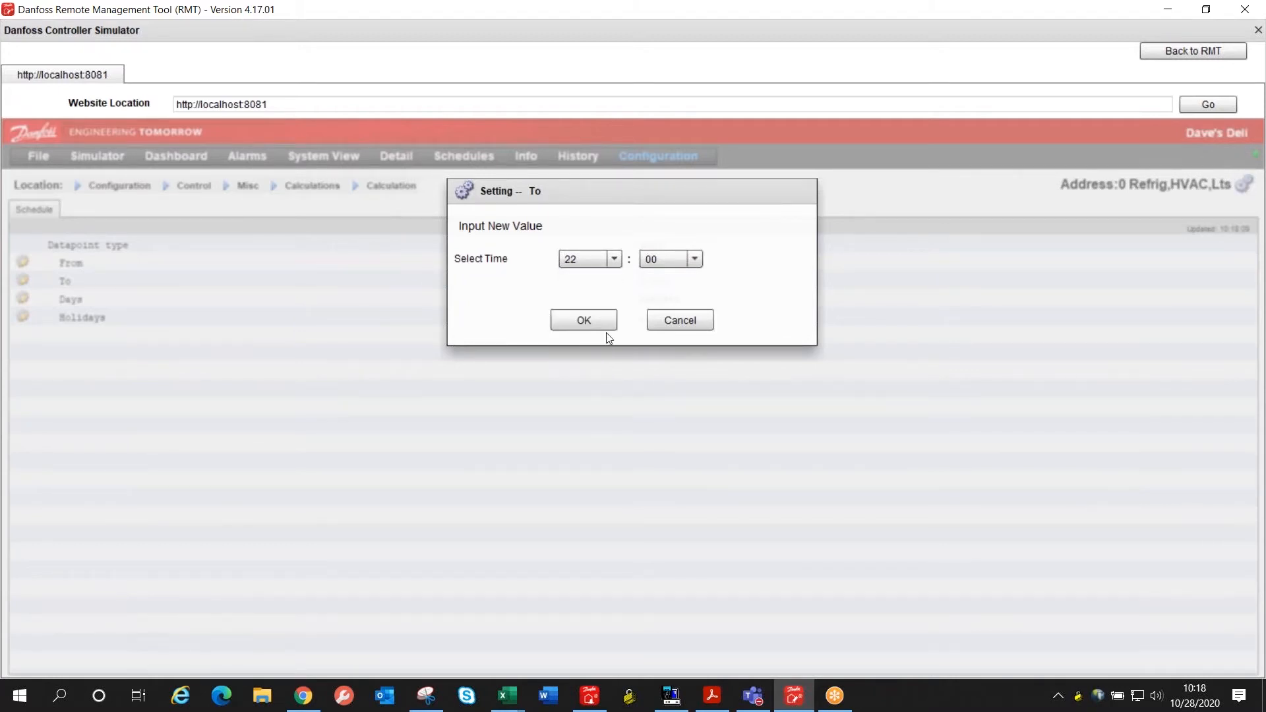
pyautogui.click(591, 323)
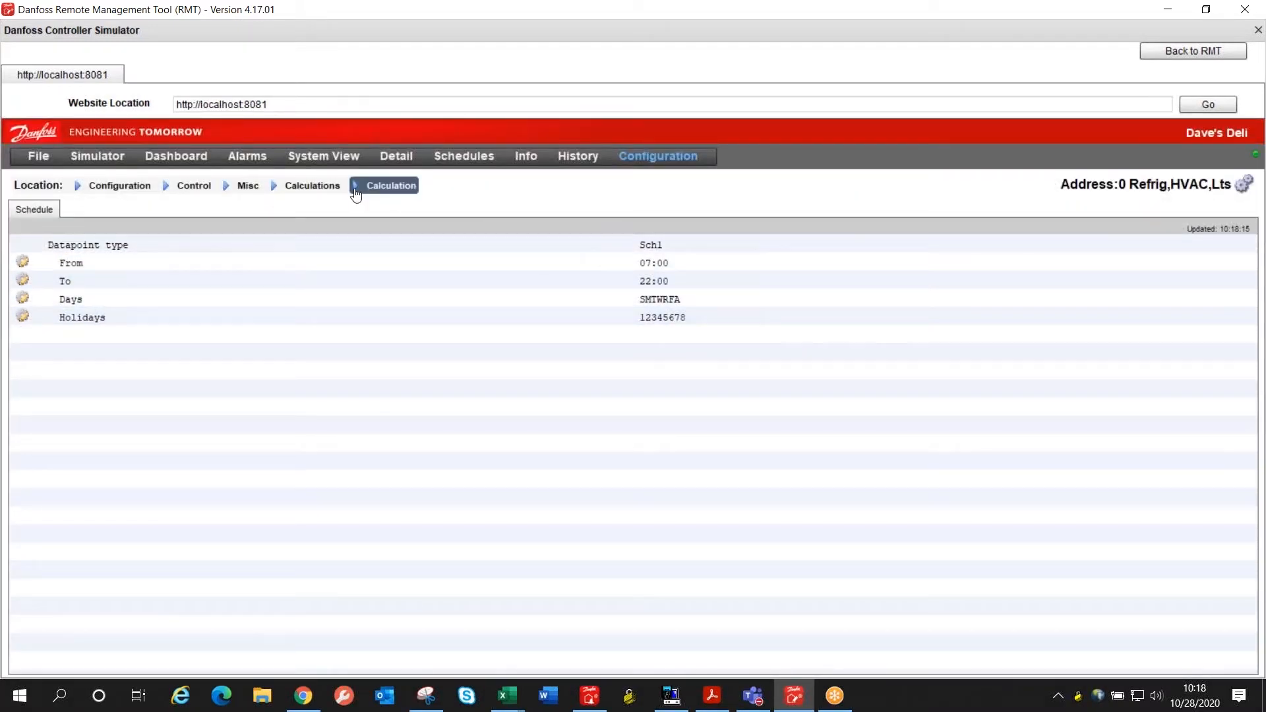
pyautogui.click(312, 186)
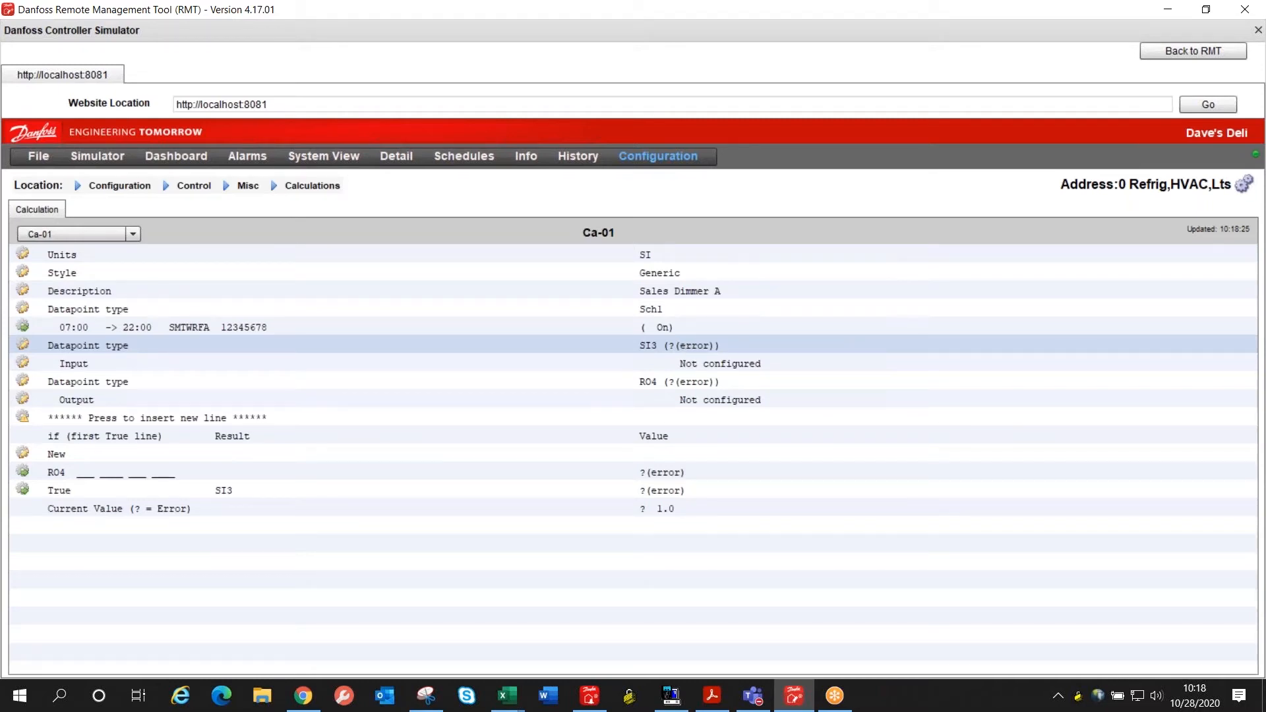
# Step: Change the second datapoint's type to Number and set its value to 50
pyautogui.click(679, 345)
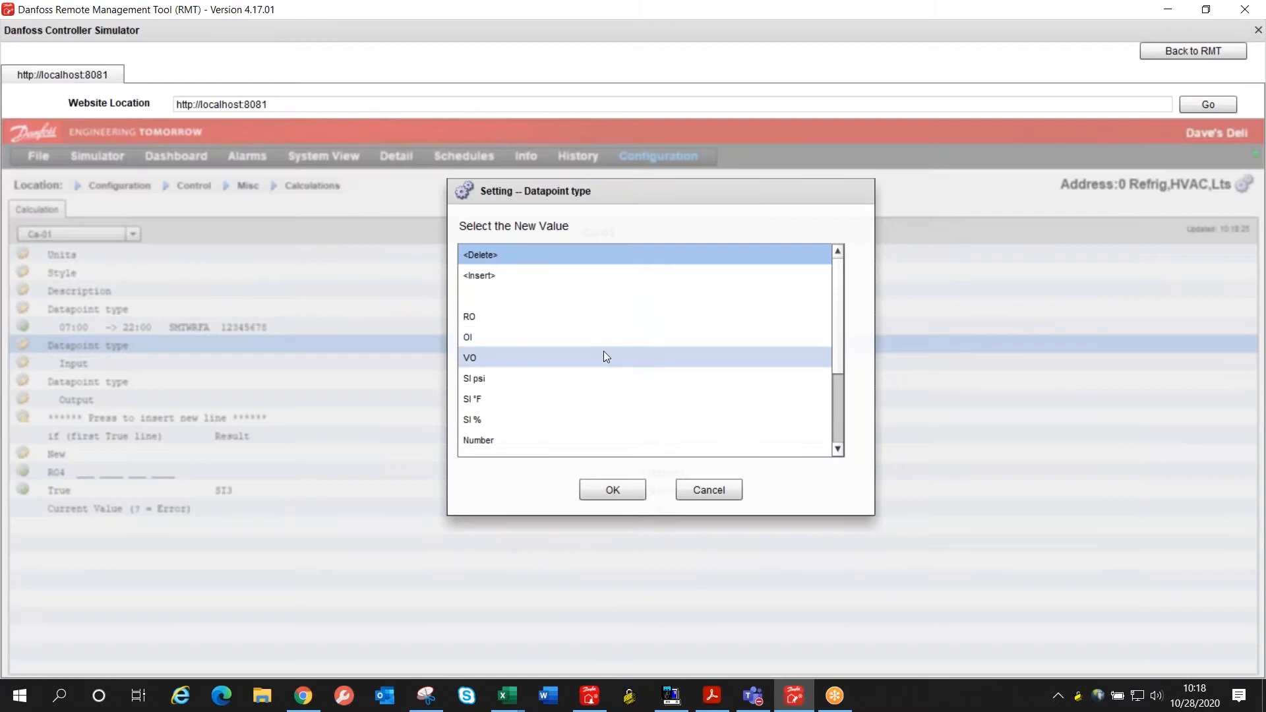
pyautogui.scroll(-1, 574, 366)
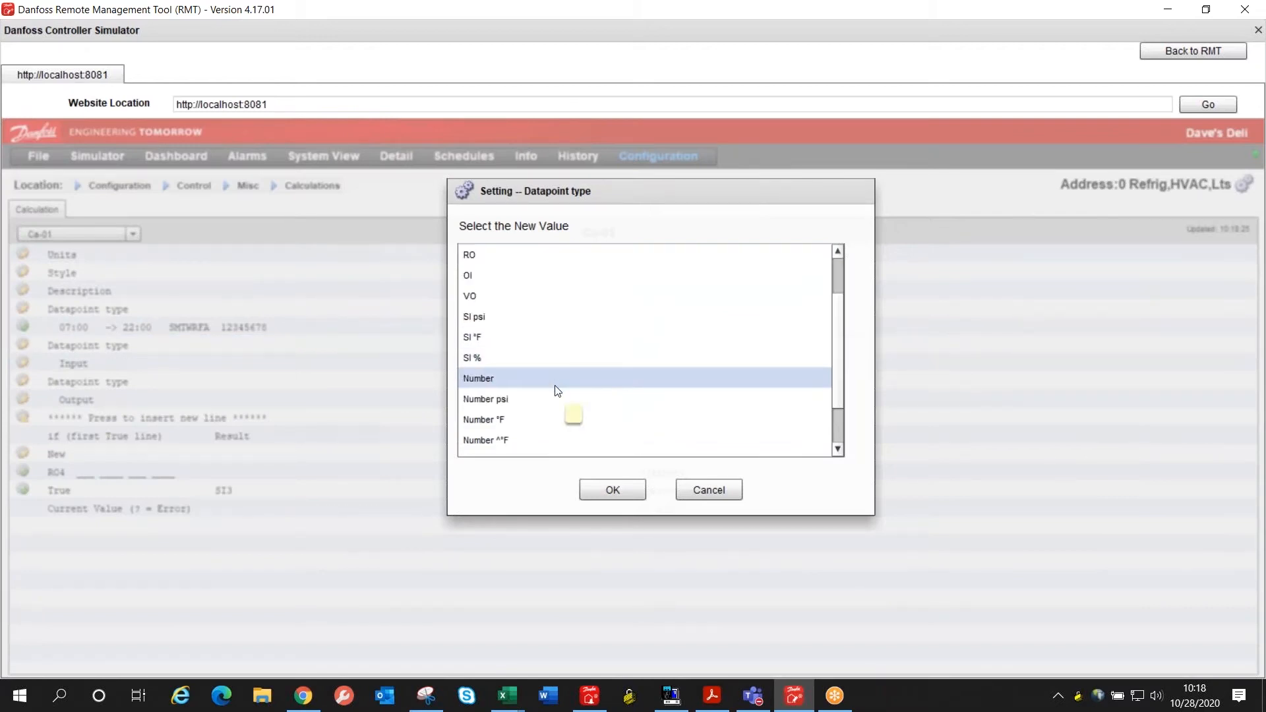
pyautogui.click(556, 381)
pyautogui.click(610, 492)
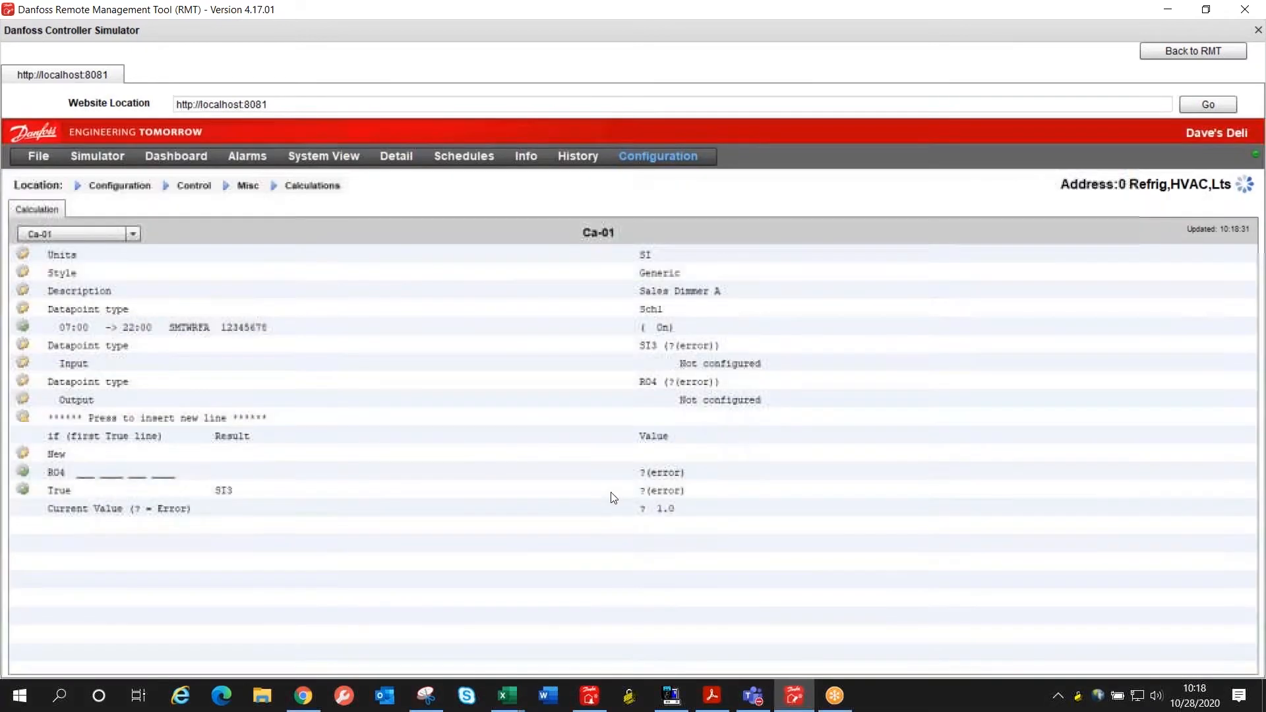
pyautogui.click(661, 360)
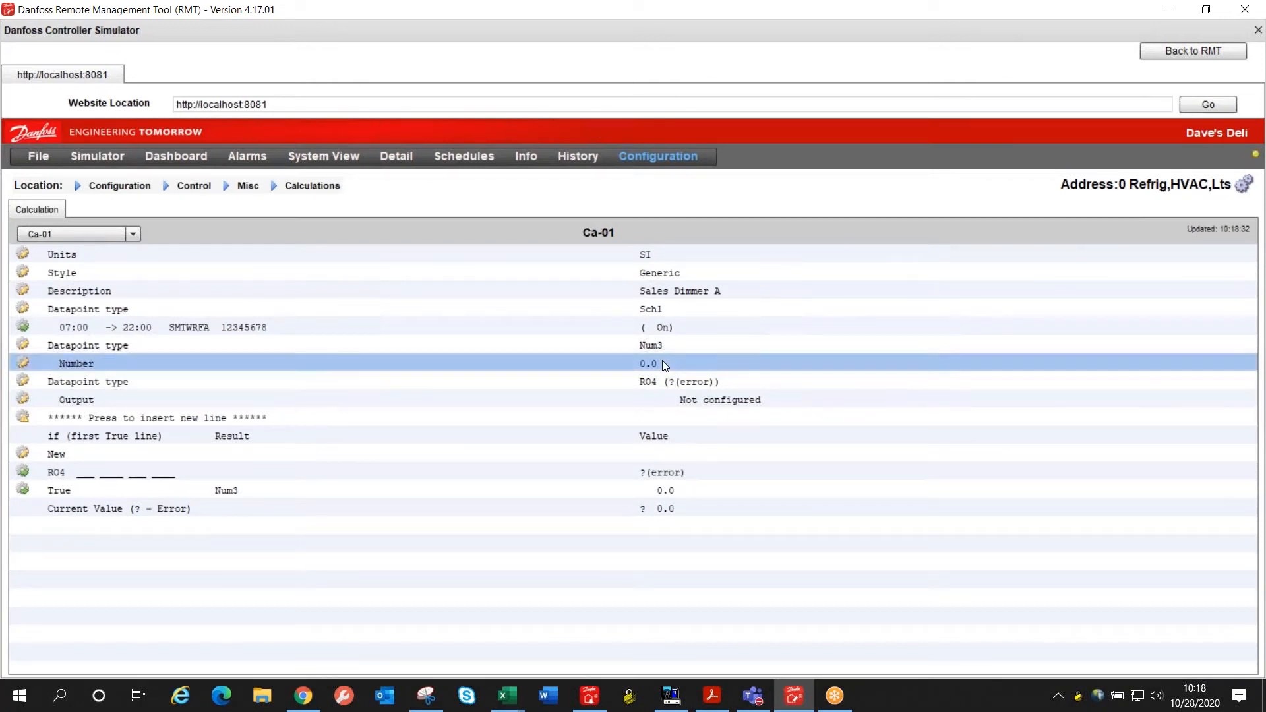
pyautogui.write('50')
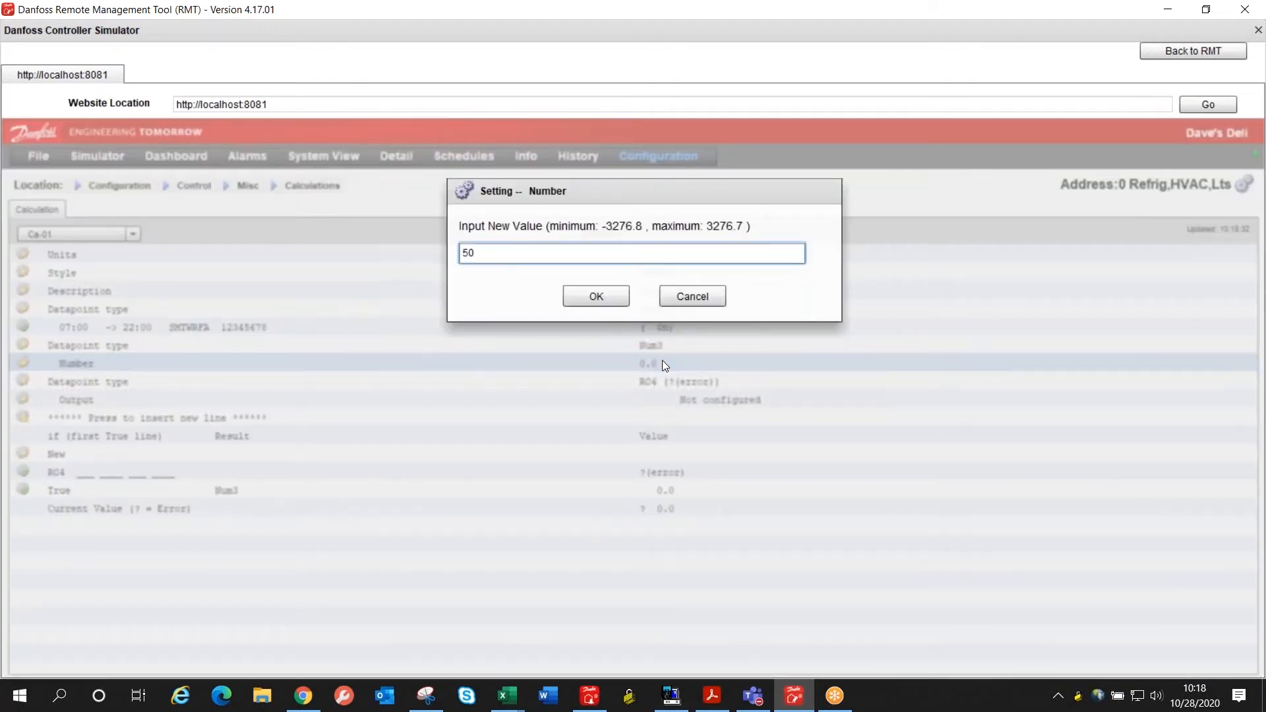
pyautogui.press('Return')
# Step: Change the third datapoint's type to Number and set its value to 80
pyautogui.click(673, 383)
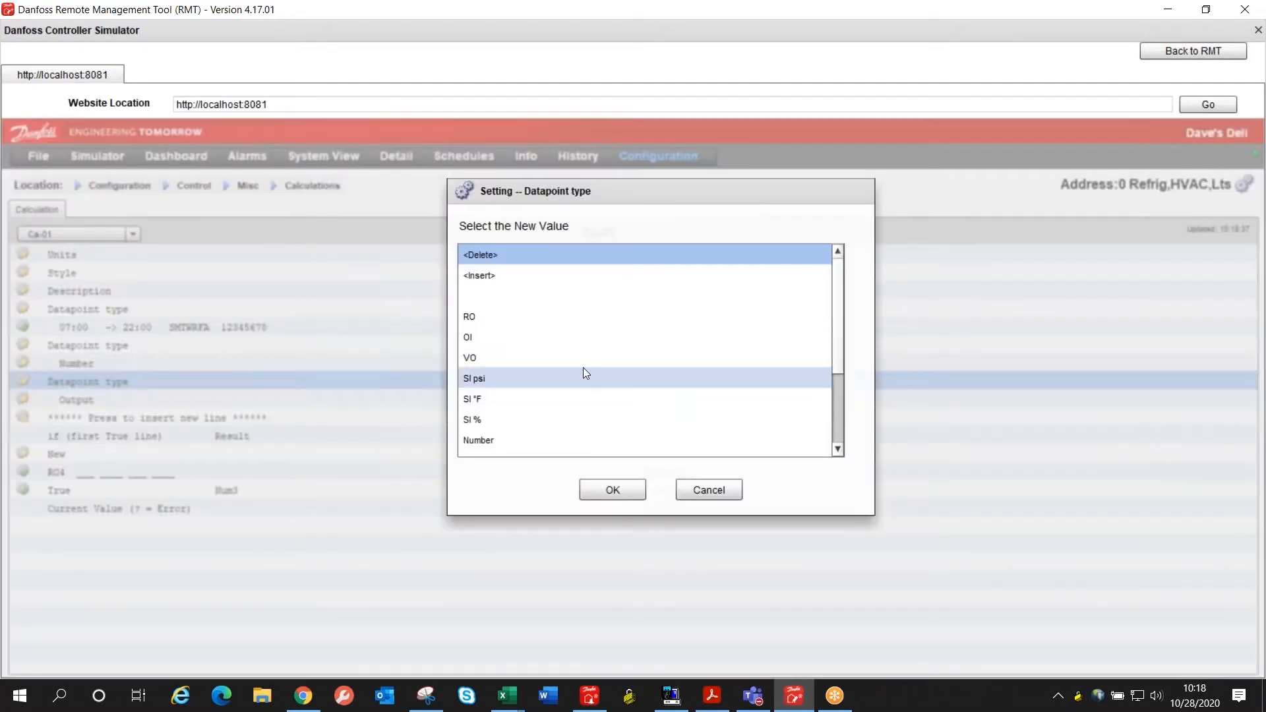
pyautogui.scroll(-1, 575, 378)
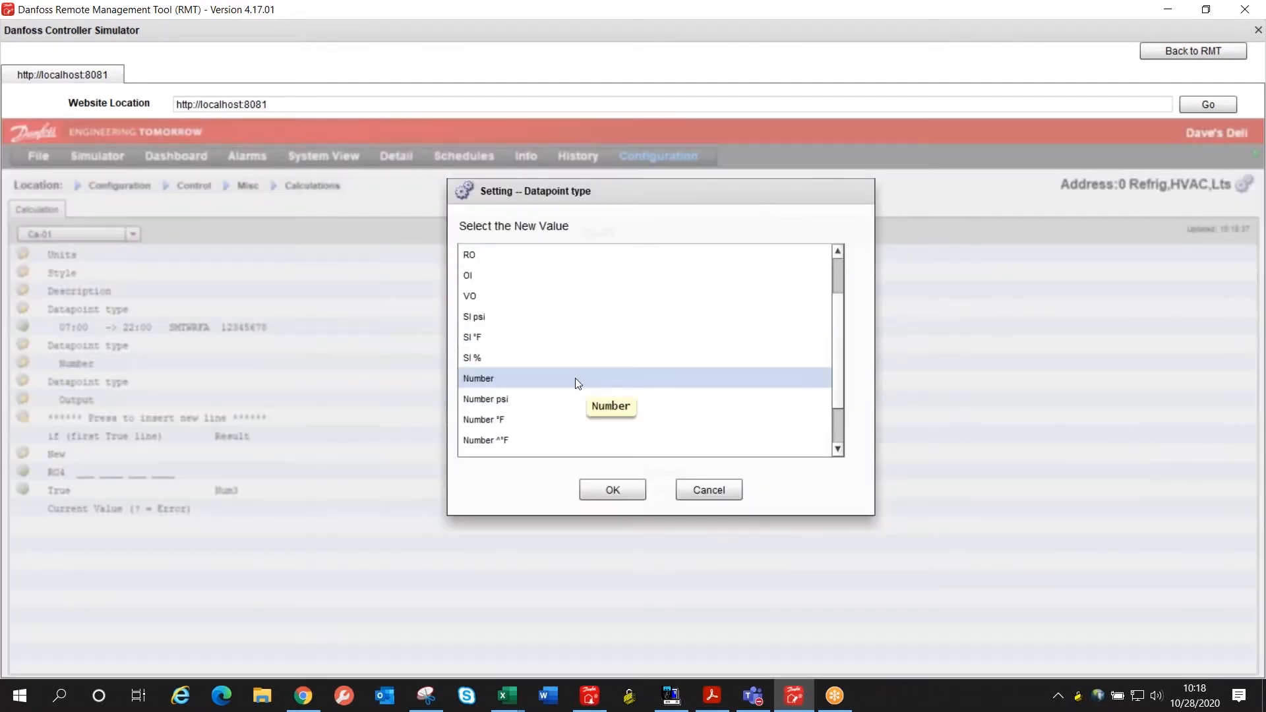
pyautogui.click(575, 377)
pyautogui.click(612, 487)
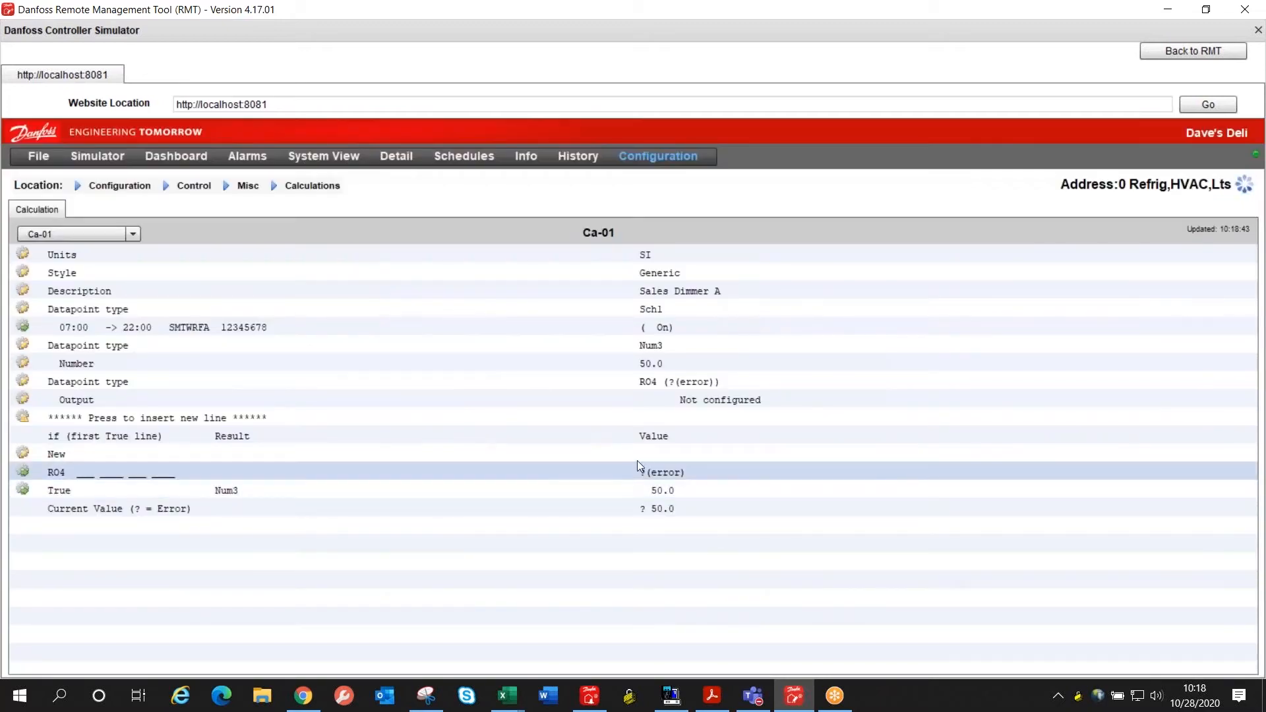
pyautogui.click(665, 397)
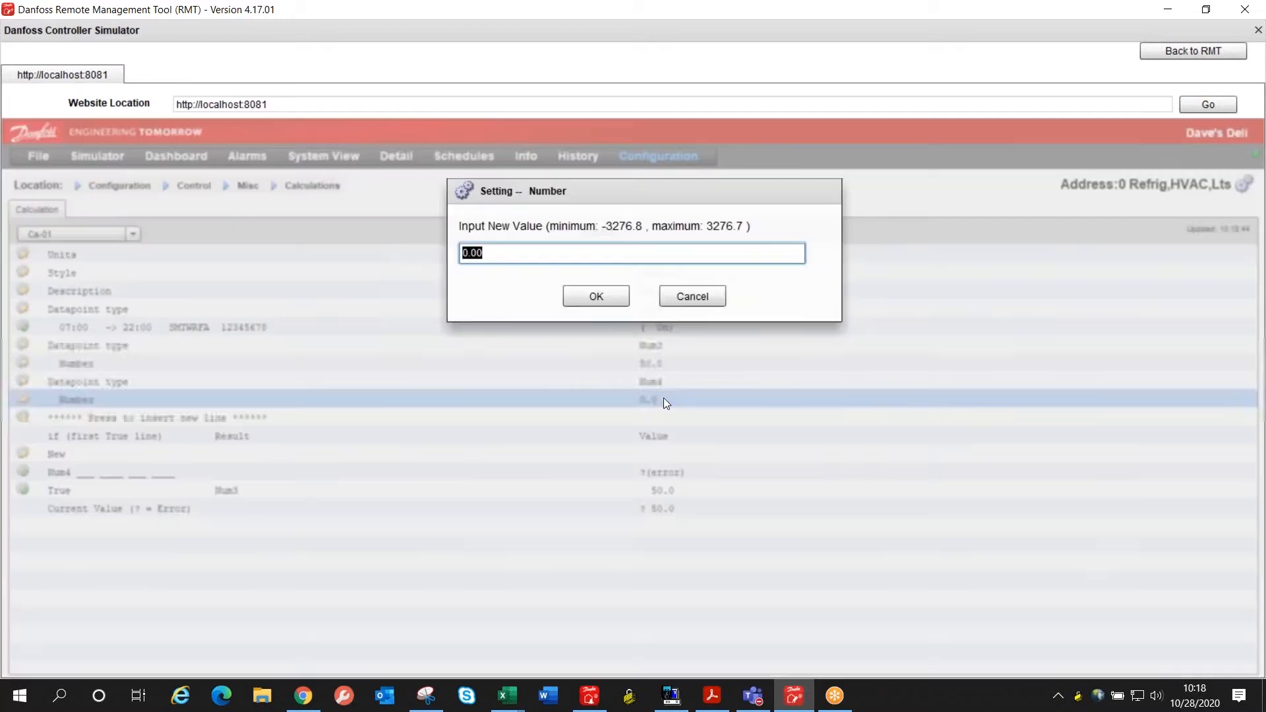
pyautogui.write('80')
pyautogui.press('Return')
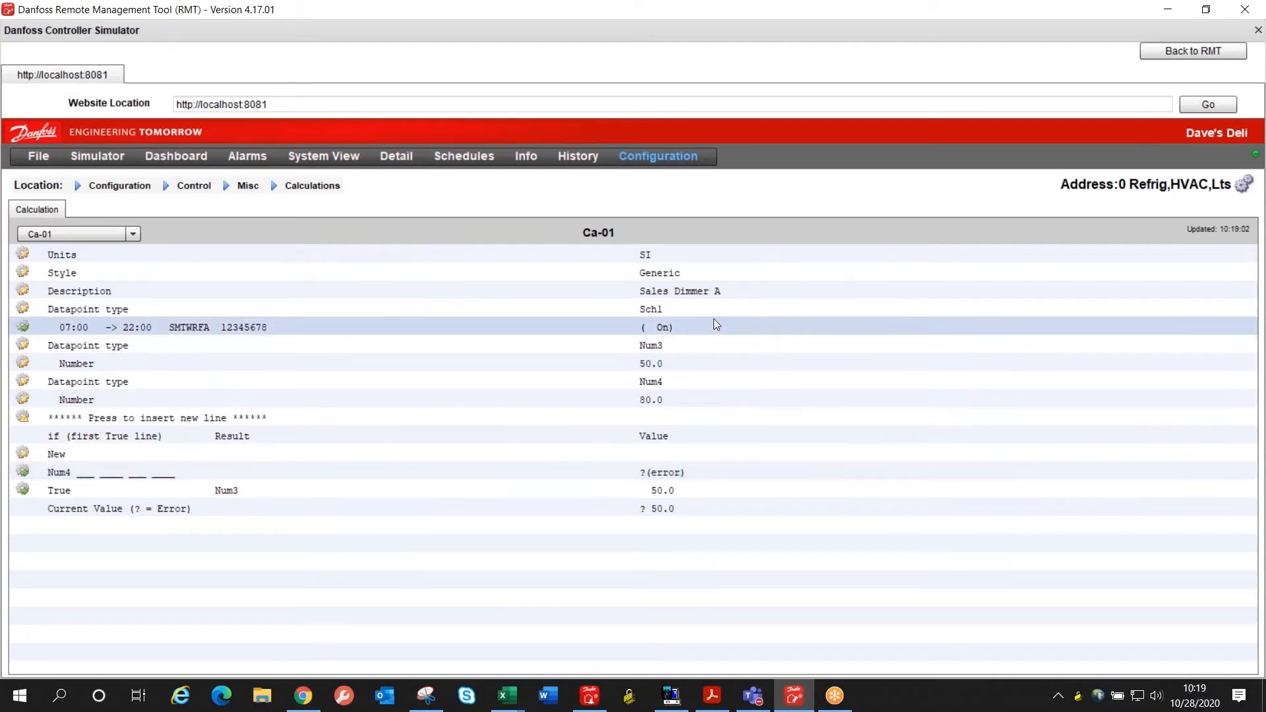
# Step: Open the Num4 condition line of the Ca-01 calculation and set its first datapoint to Sch1
pyautogui.click(700, 474)
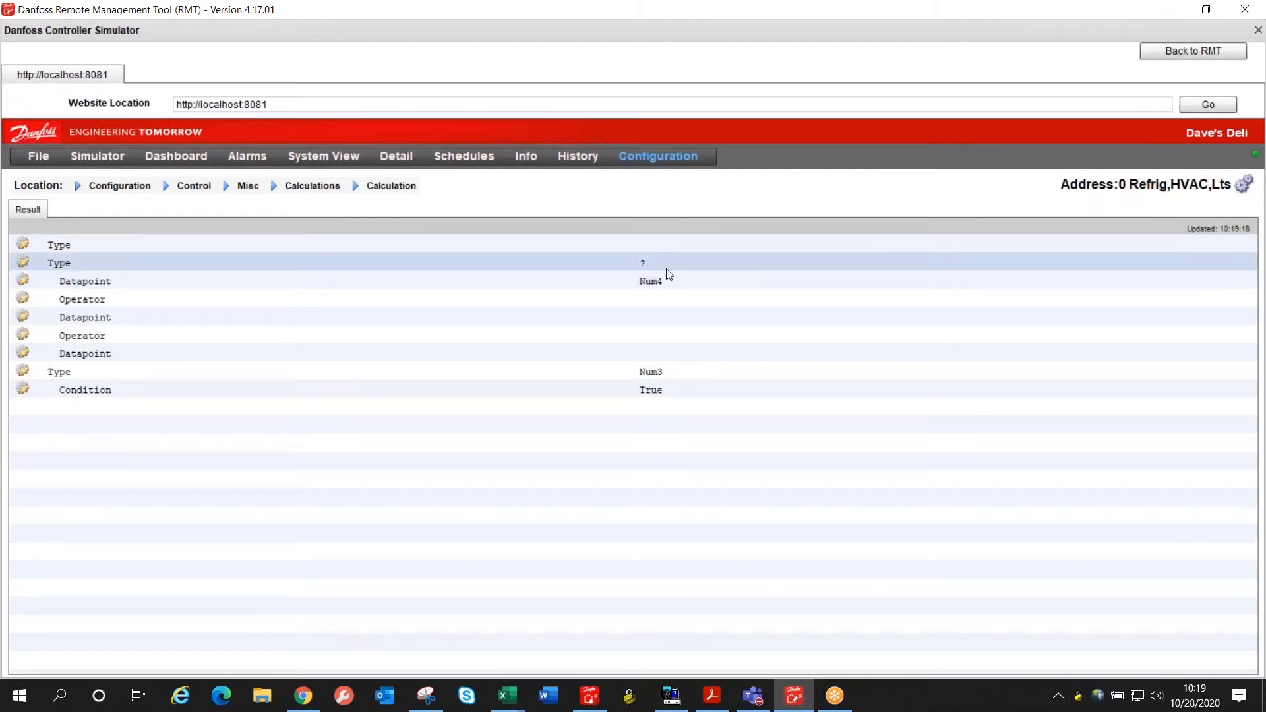
pyautogui.click(659, 280)
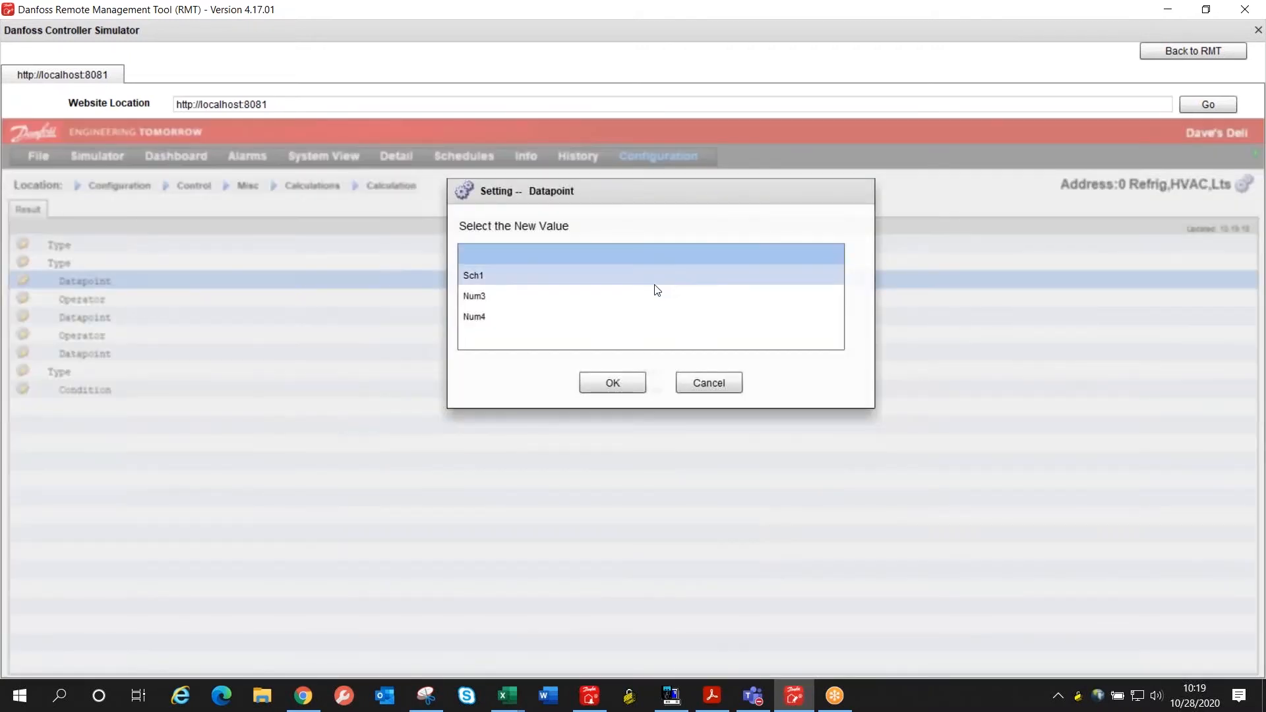
pyautogui.click(649, 278)
pyautogui.click(632, 384)
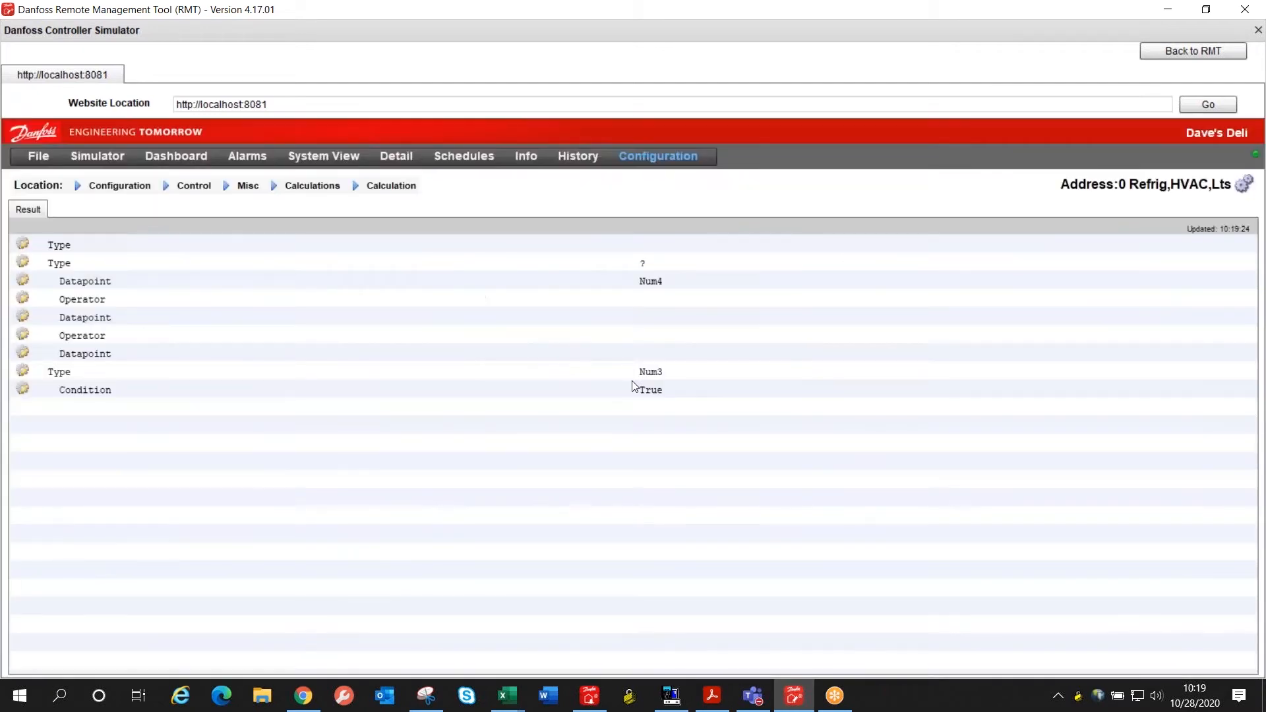
# Step: Set the result type of the Sch1 condition to Num4 and return to the Ca-01 calculation
pyautogui.click(662, 266)
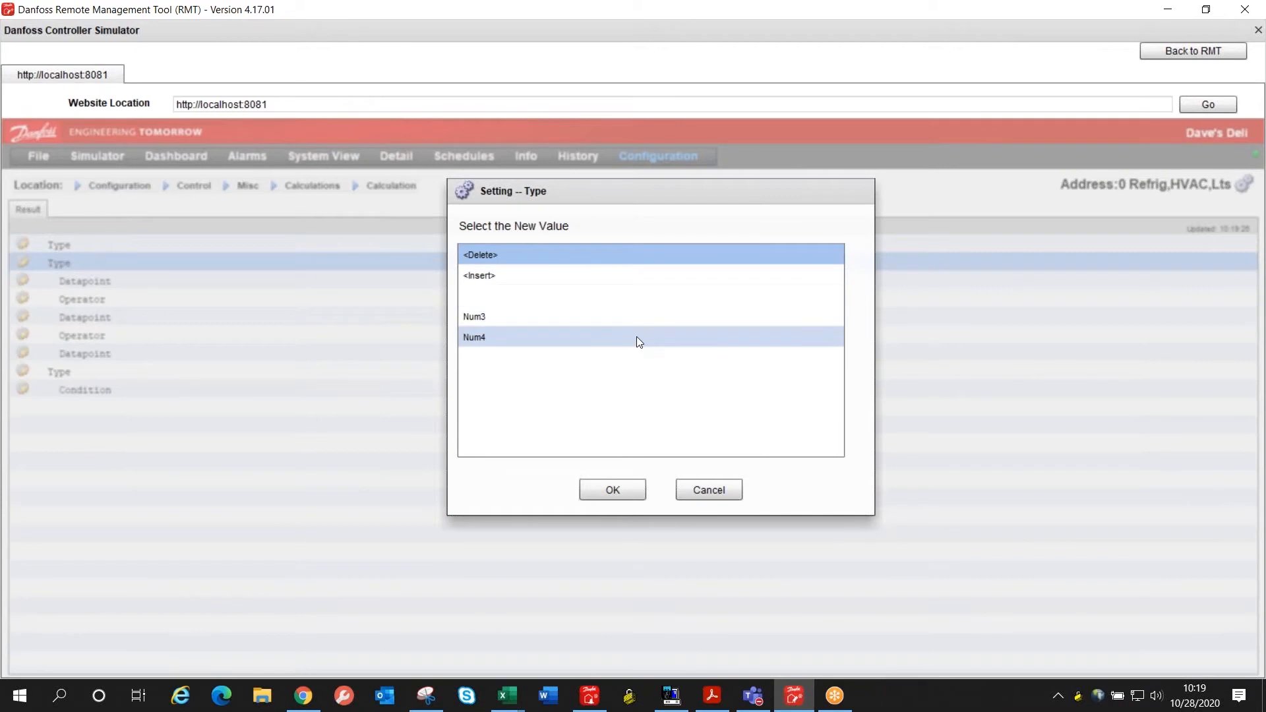
pyautogui.click(635, 338)
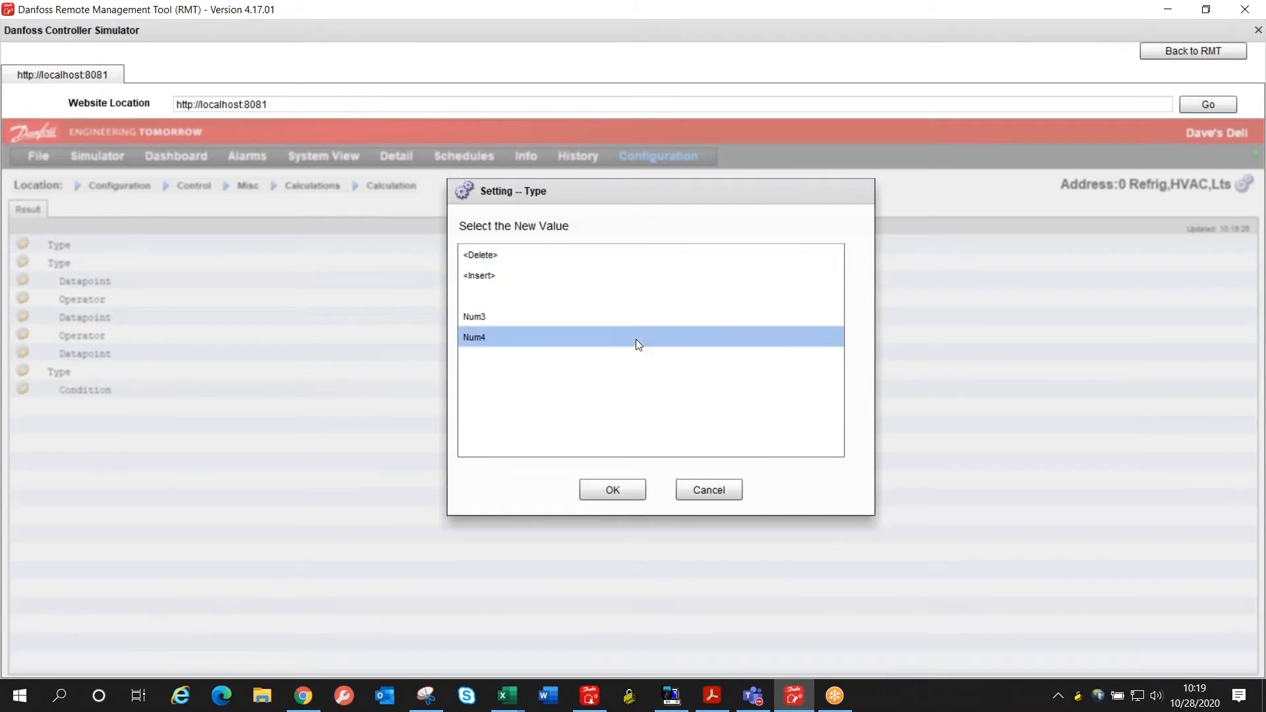
pyautogui.click(623, 489)
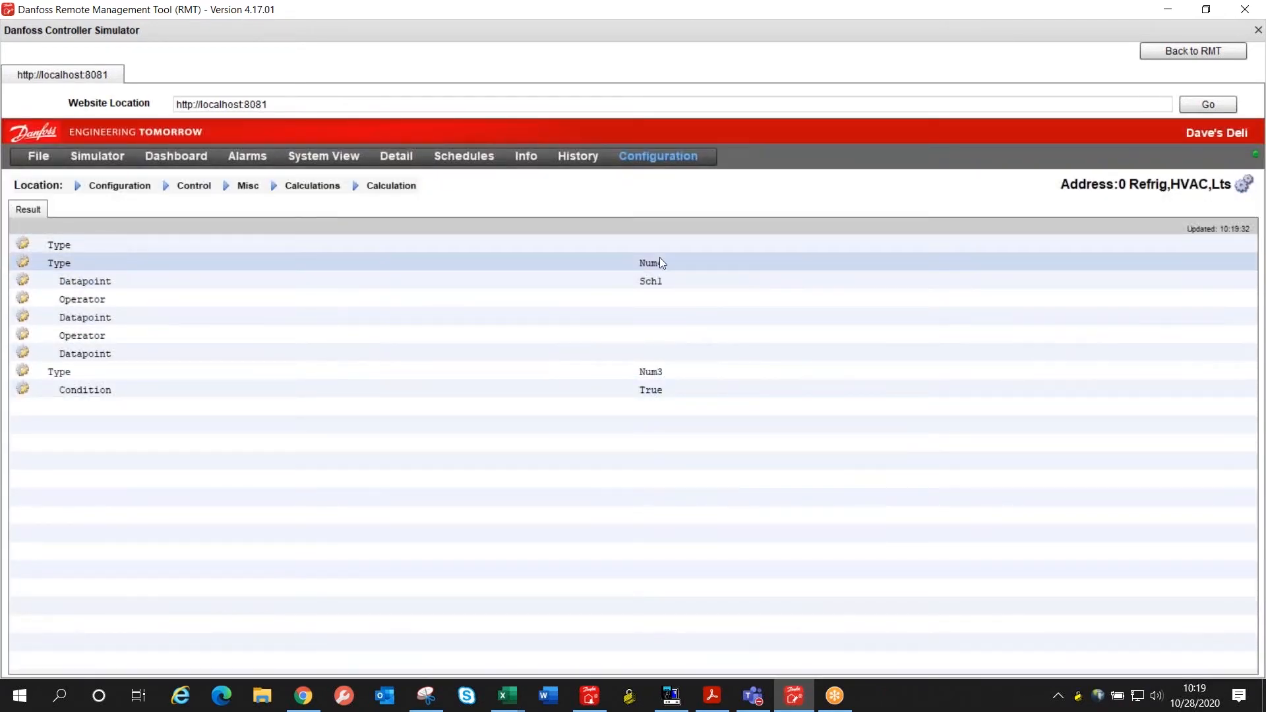
pyautogui.click(315, 186)
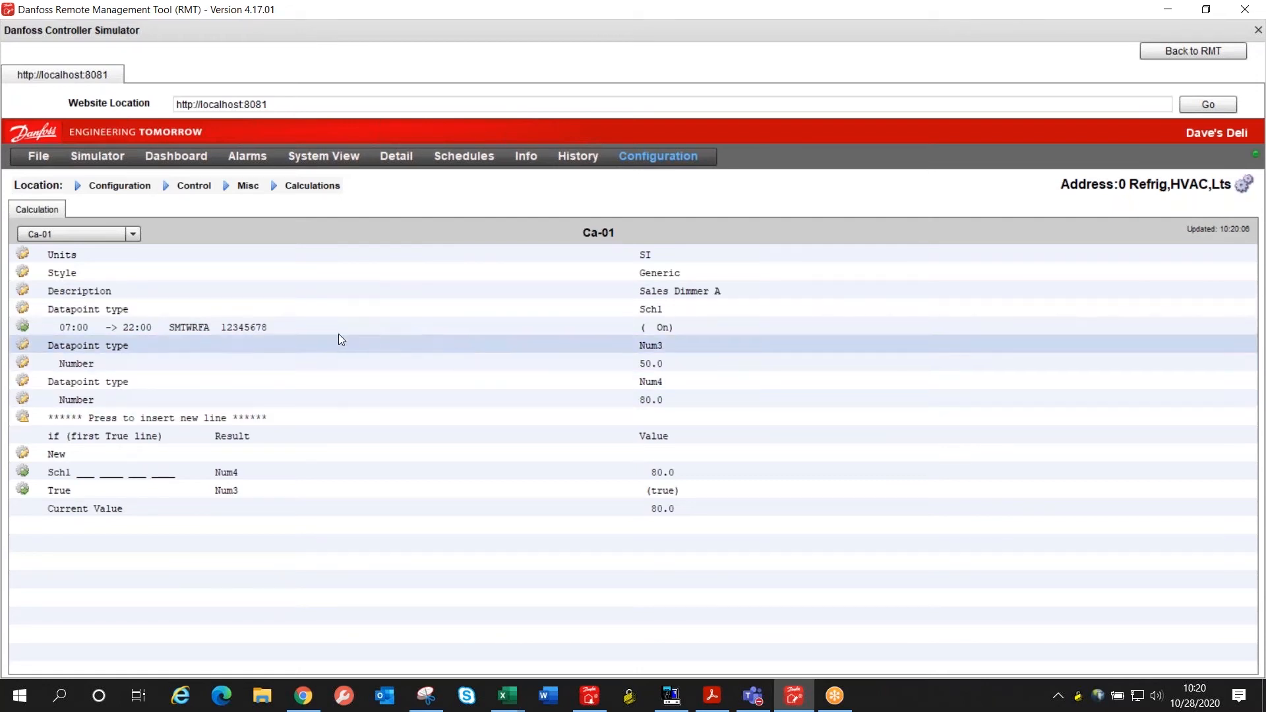
# Step: Set the Sales Dimmer A variable output's Control Sensor to the Ca-01 Sales Dimmer A calculation
pyautogui.click(247, 188)
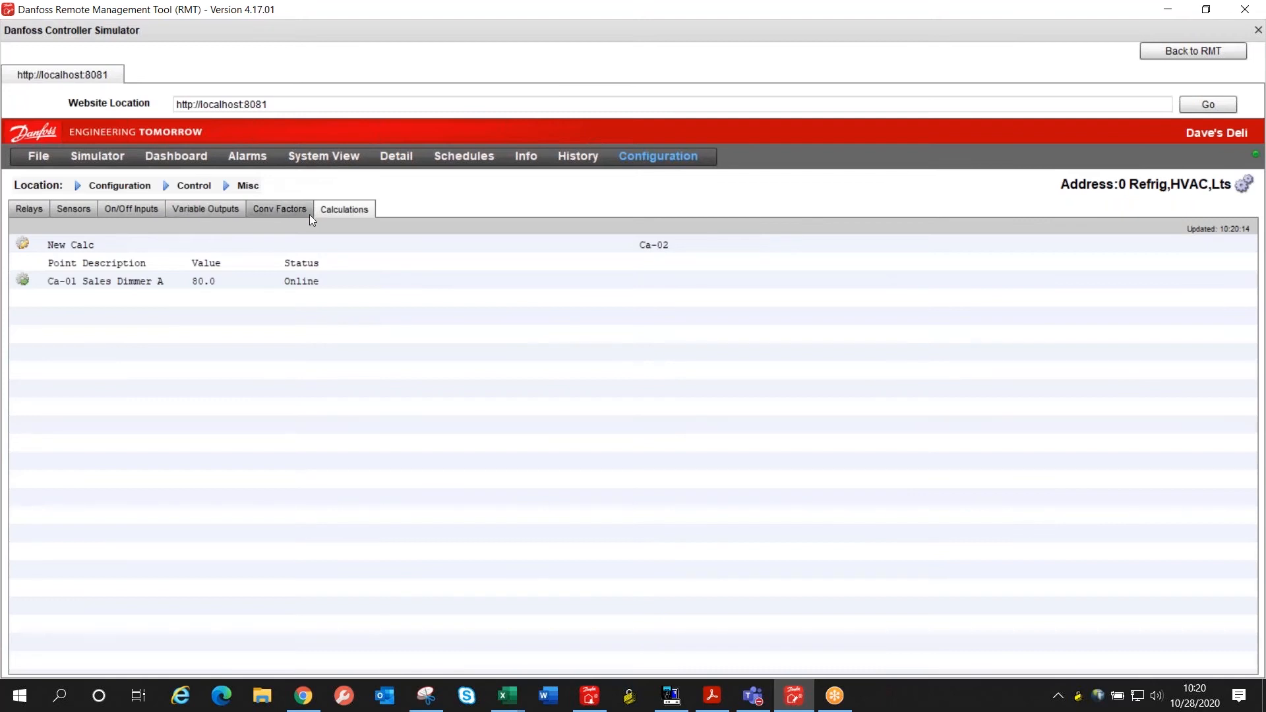
pyautogui.click(190, 214)
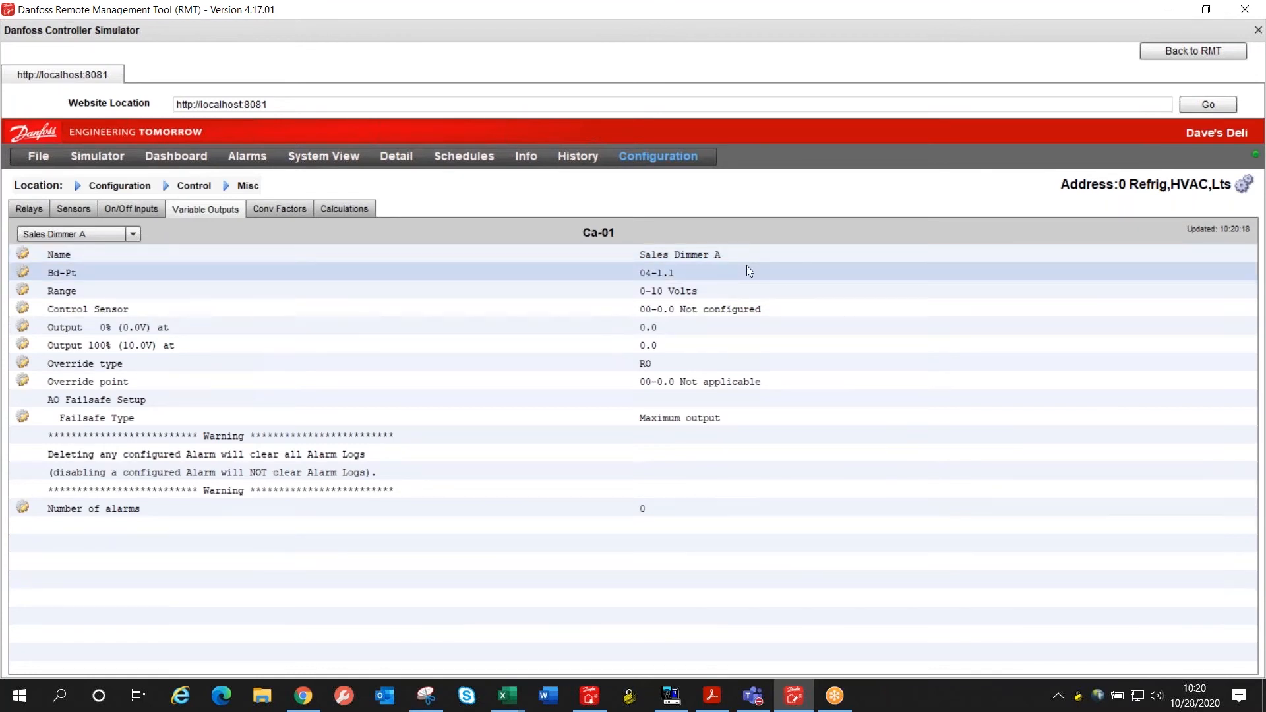
pyautogui.click(733, 309)
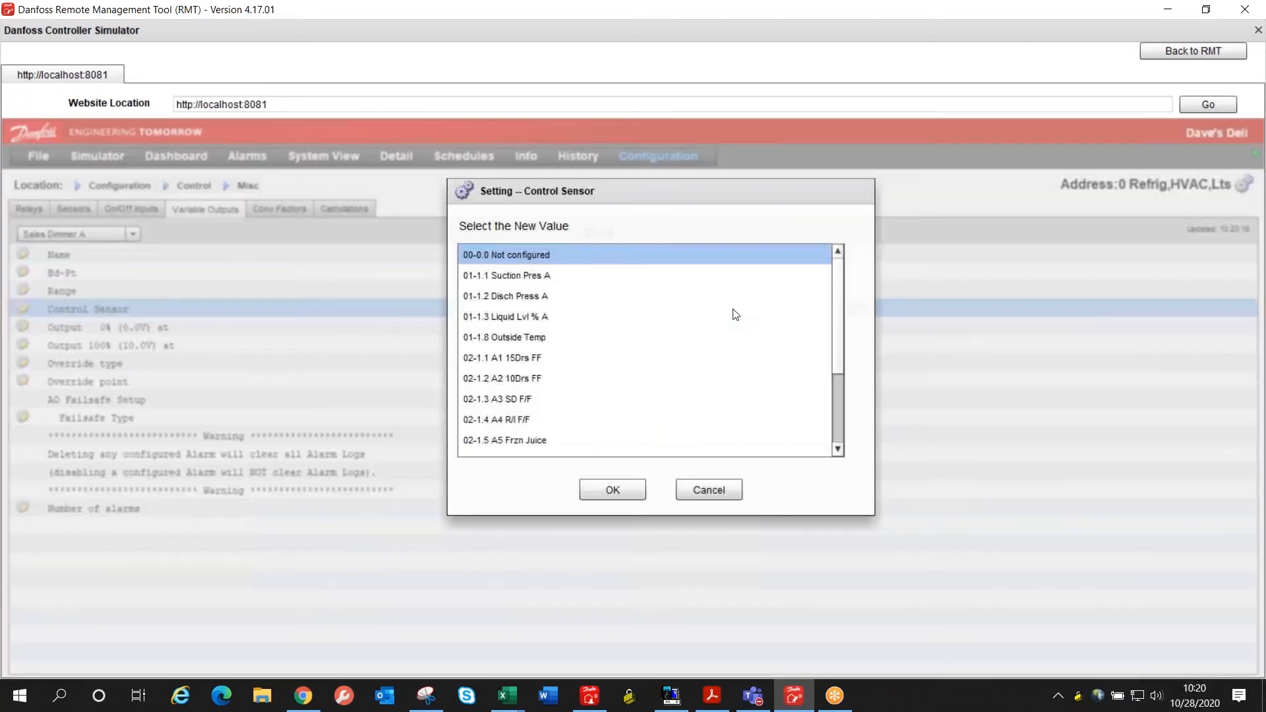
pyautogui.scroll(-2, 715, 358)
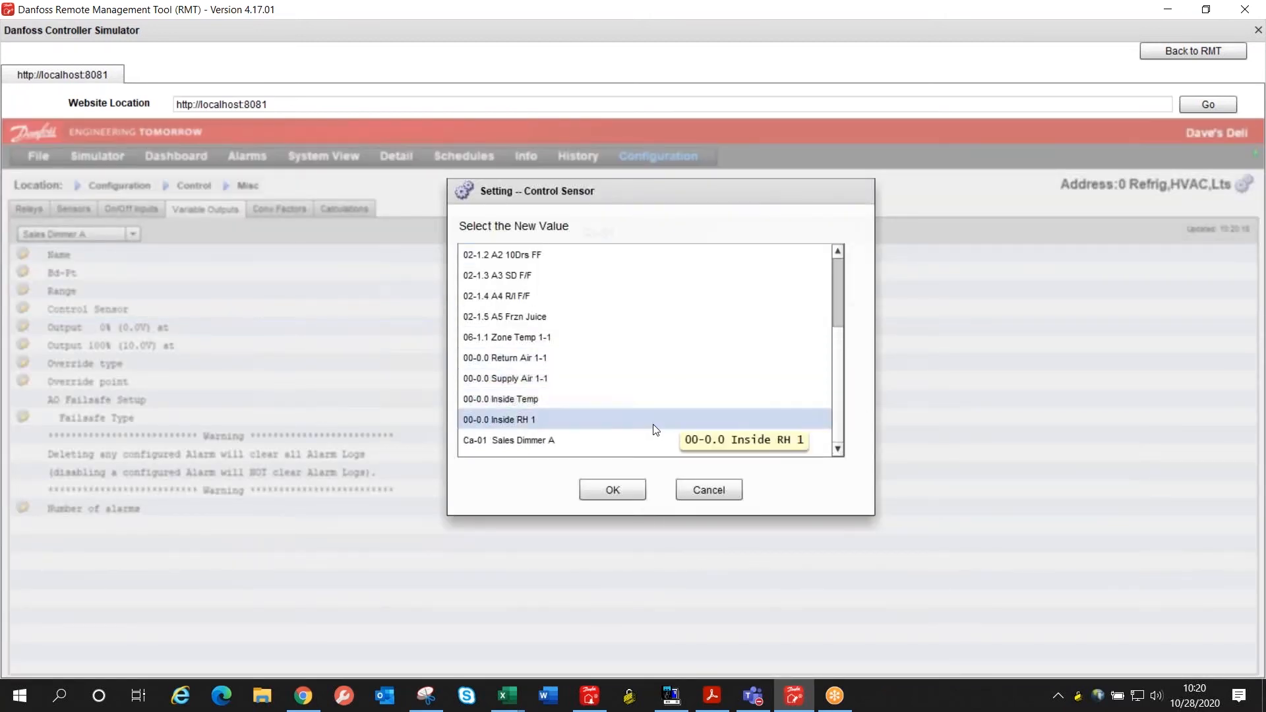
pyautogui.click(597, 442)
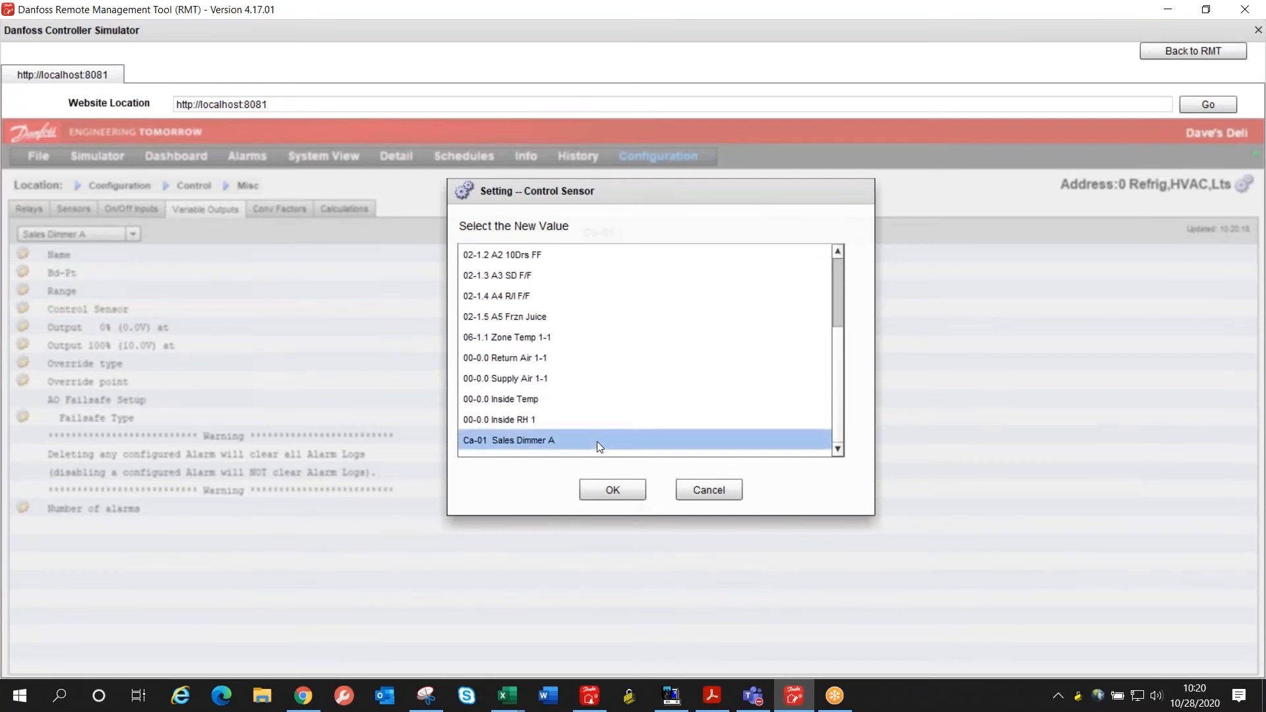
pyautogui.click(612, 491)
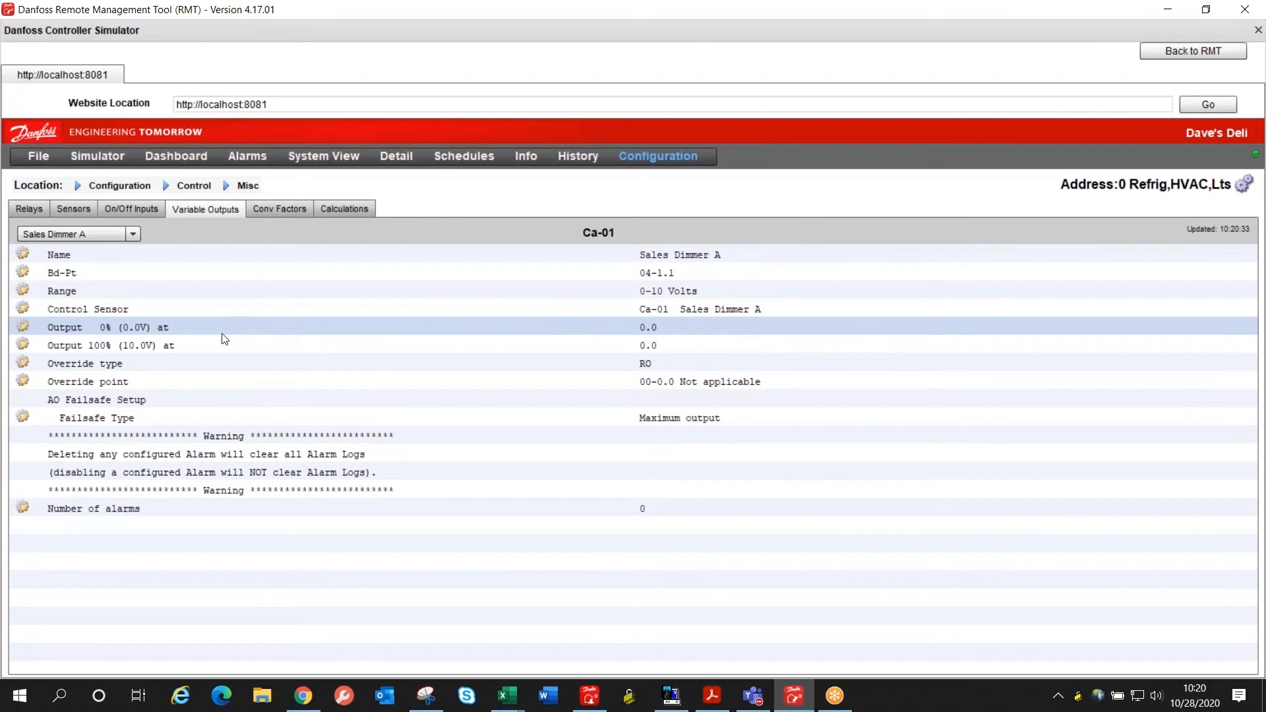
# Step: Set the Sales Dimmer A variable output's Output 100% (10.0V) value to 100
pyautogui.doubleClick(691, 343)
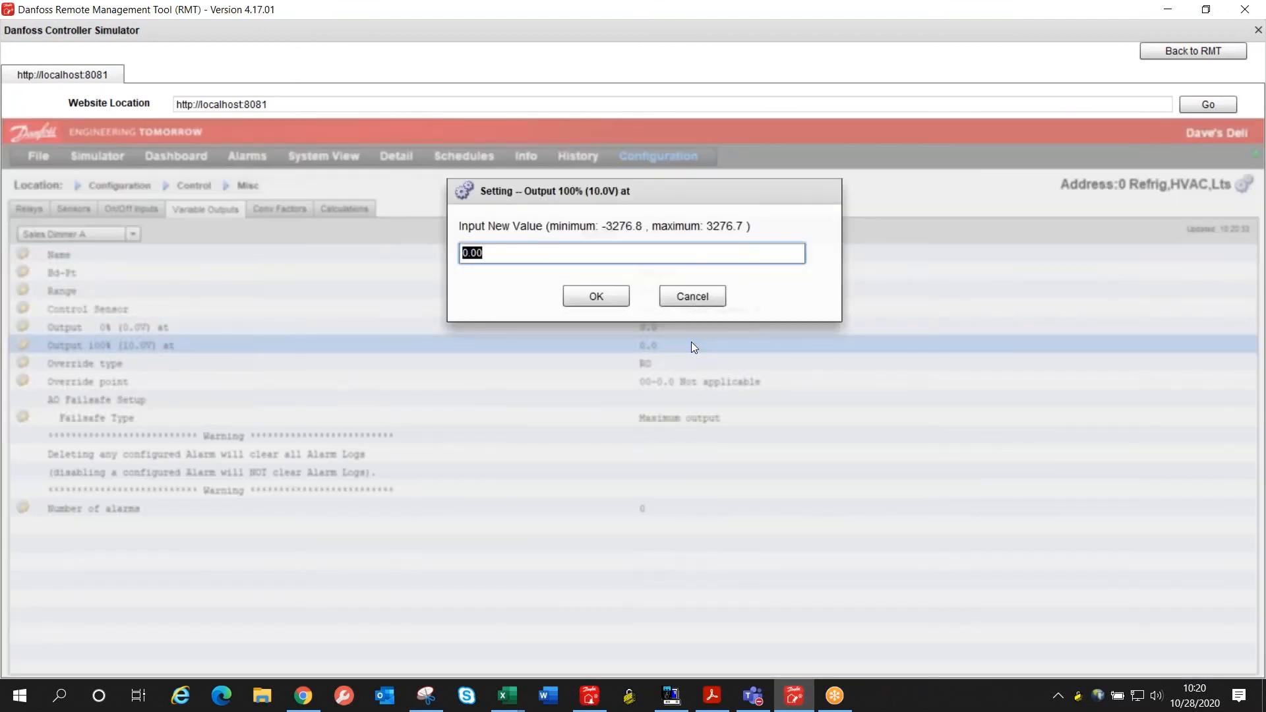
pyautogui.write('100')
pyautogui.press('Return')
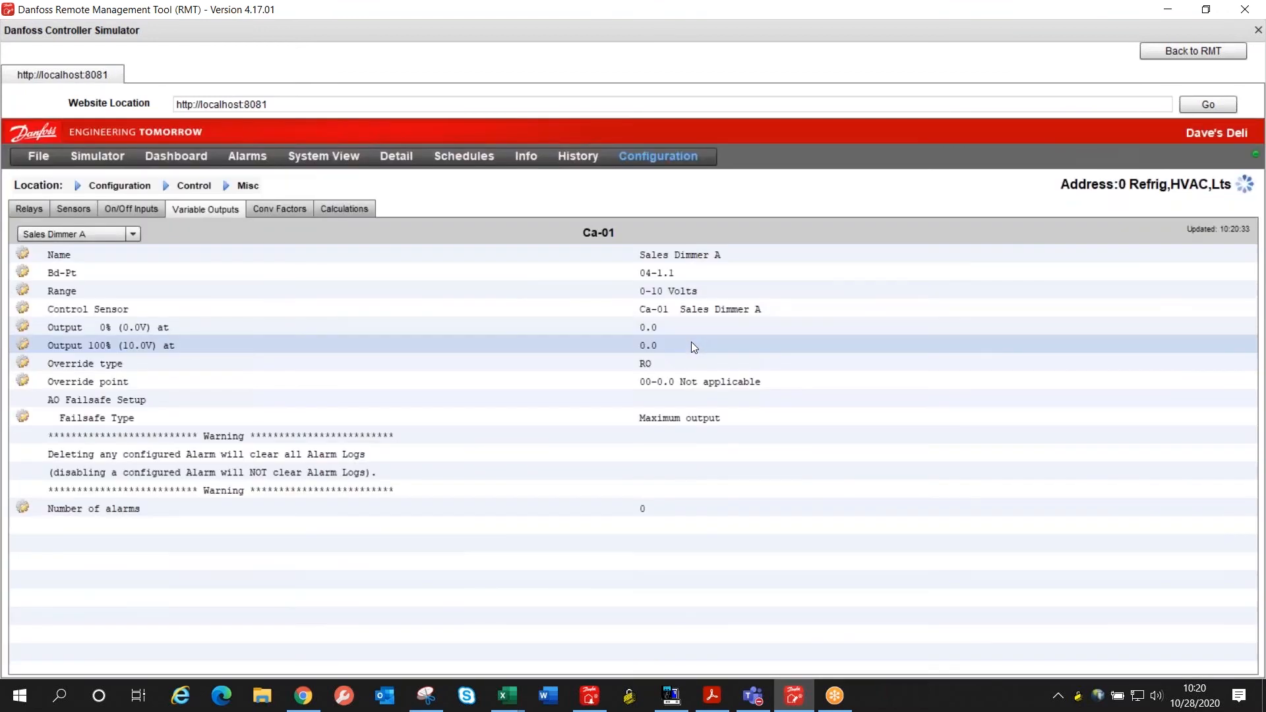